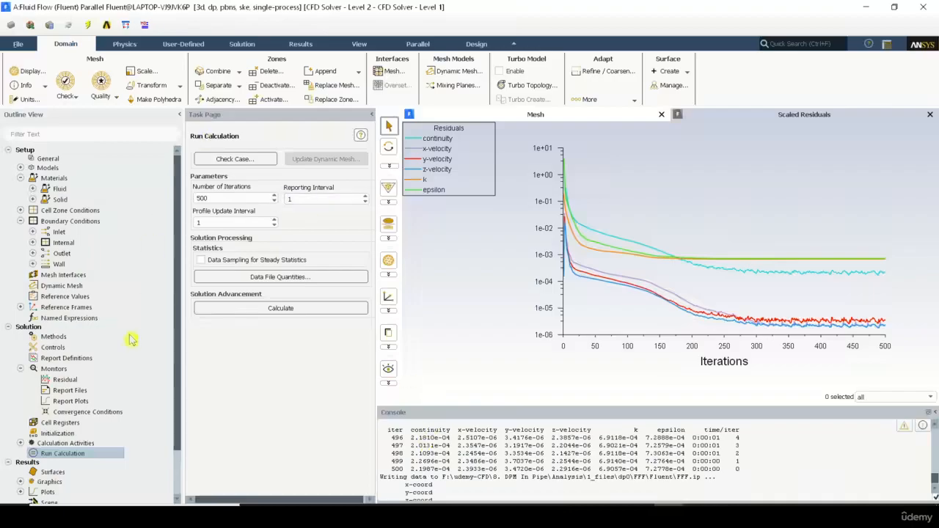
# Step: Start a new contour in the results graphics and set it to plot velocity magnitude
pyautogui.scroll(-2, 132, 337)
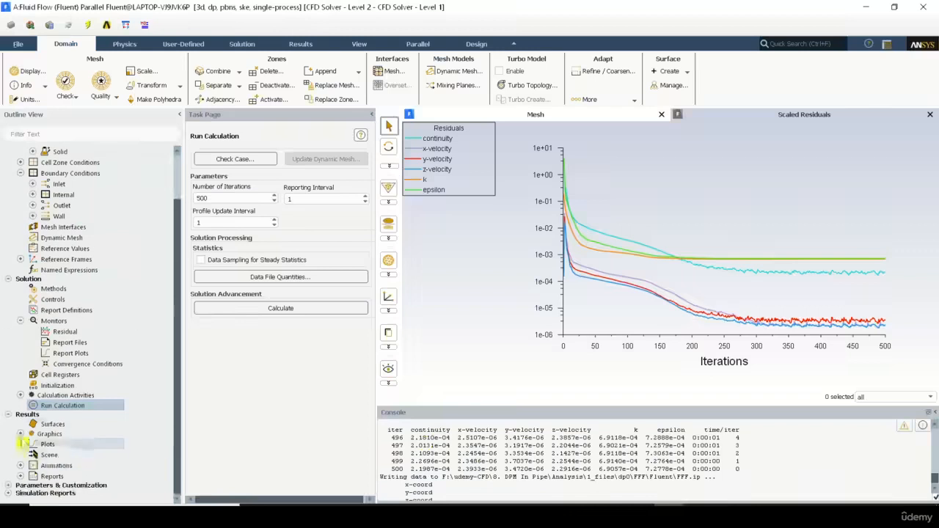
pyautogui.click(51, 423)
pyautogui.click(20, 434)
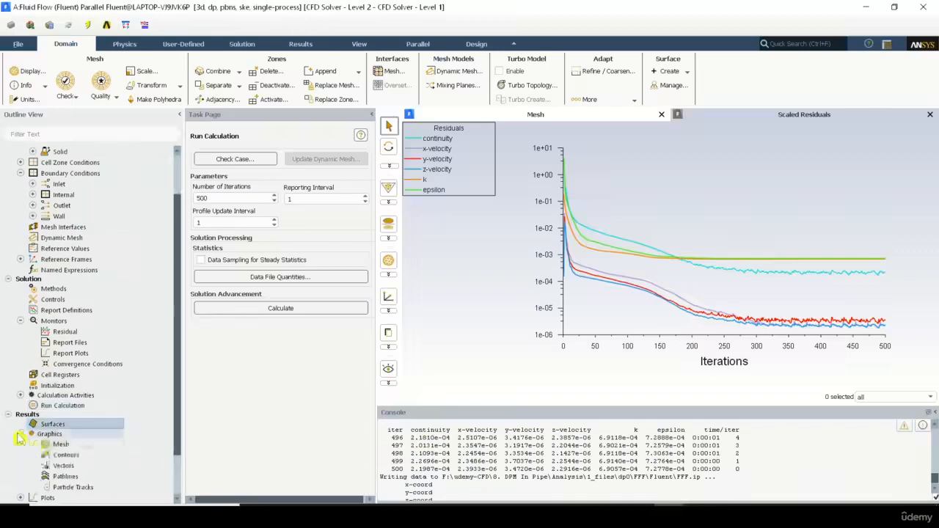
pyautogui.click(58, 455)
pyautogui.doubleClick(59, 456)
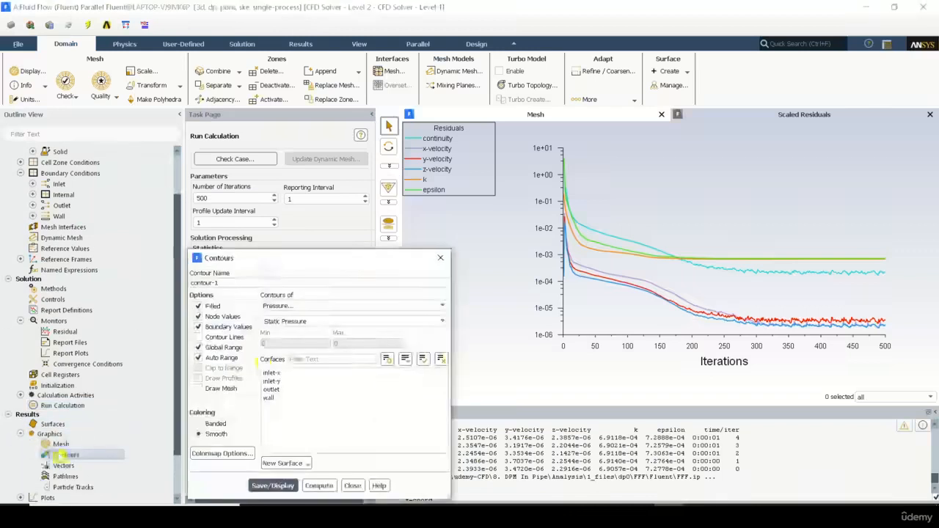
pyautogui.moveTo(328, 265); pyautogui.dragTo(253, 190)
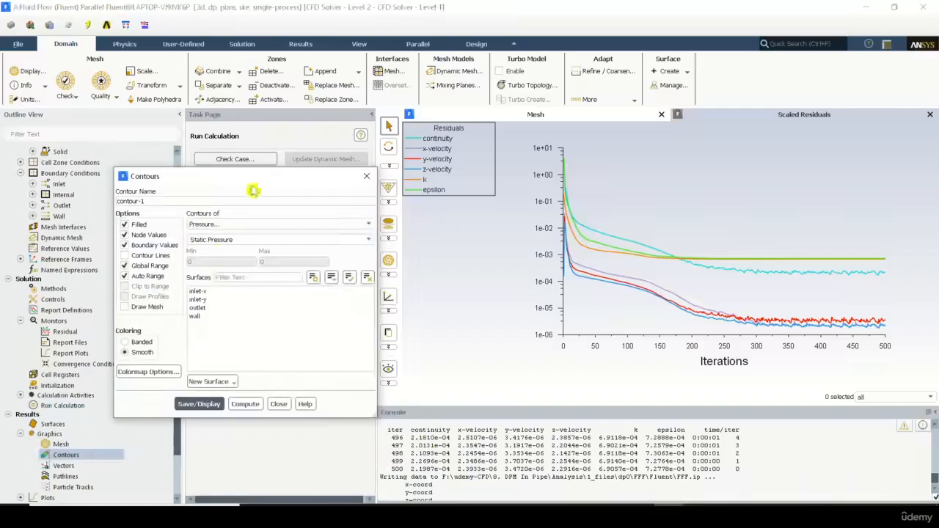
pyautogui.click(230, 223)
pyautogui.click(224, 250)
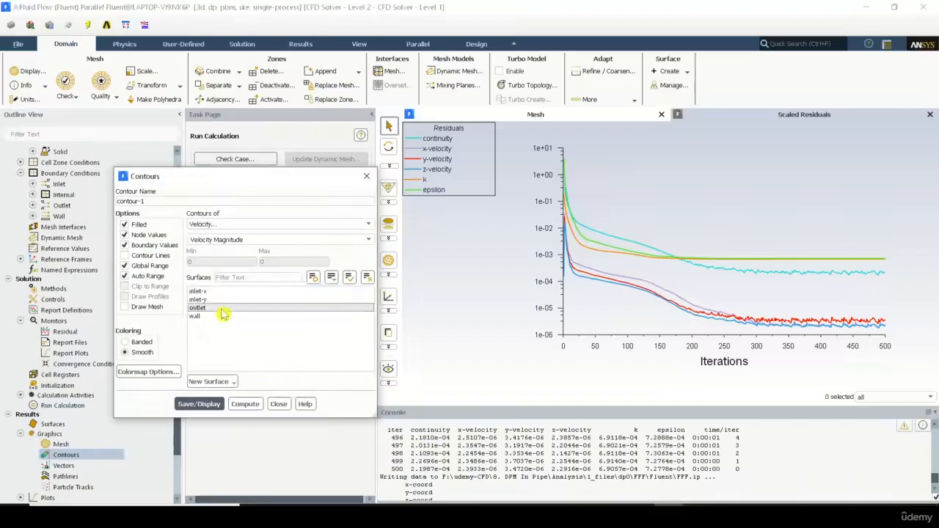
pyautogui.click(222, 308)
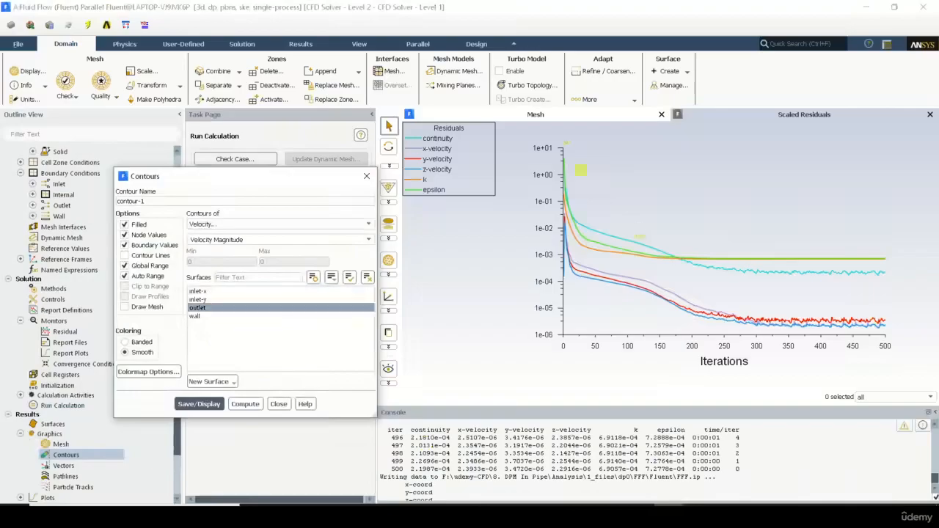
pyautogui.click(595, 113)
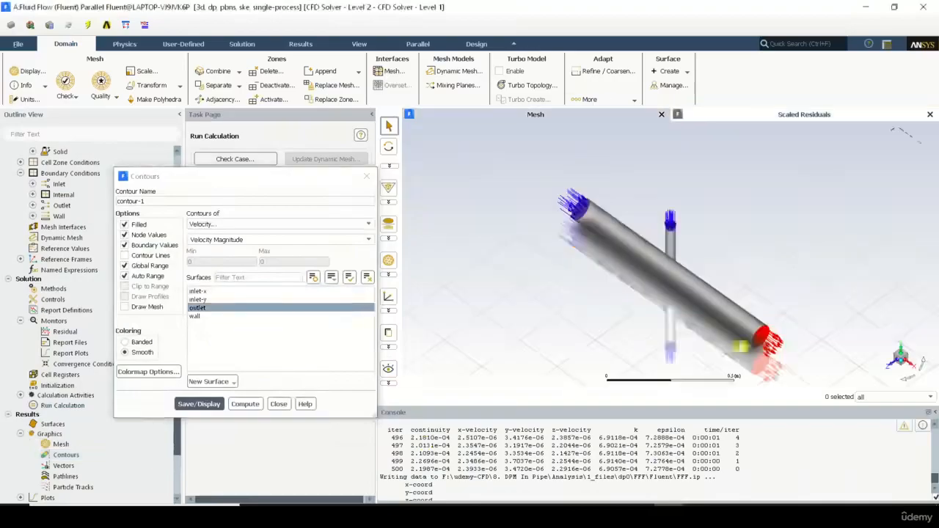
pyautogui.click(218, 316)
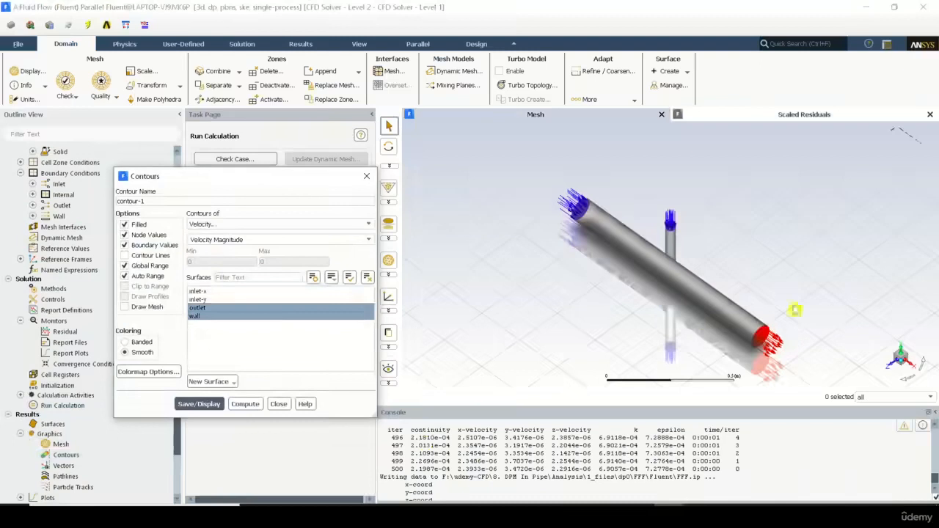
pyautogui.click(207, 292)
pyautogui.click(205, 299)
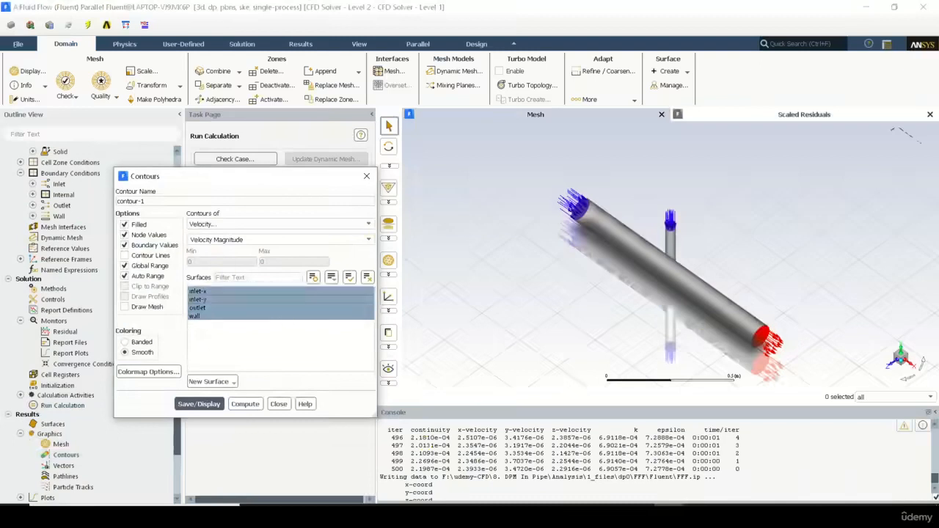
pyautogui.click(215, 293)
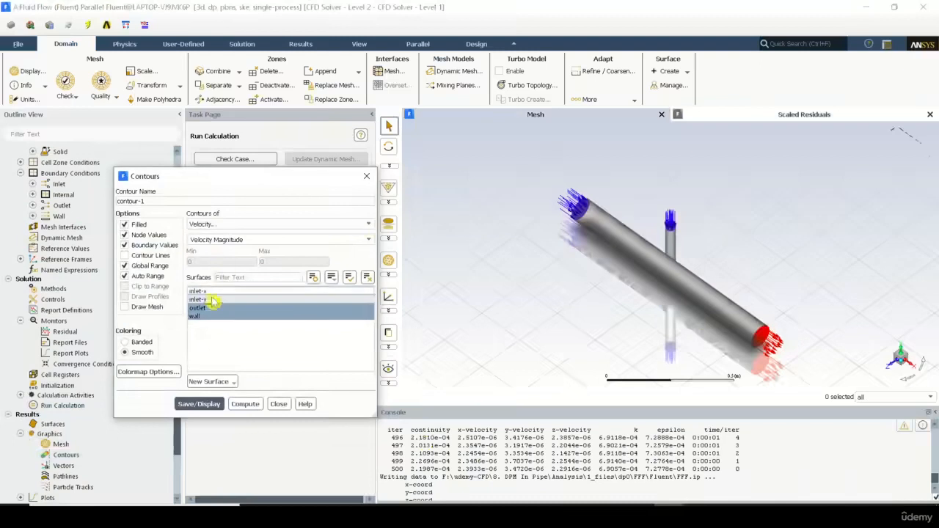
pyautogui.click(208, 300)
pyautogui.click(206, 316)
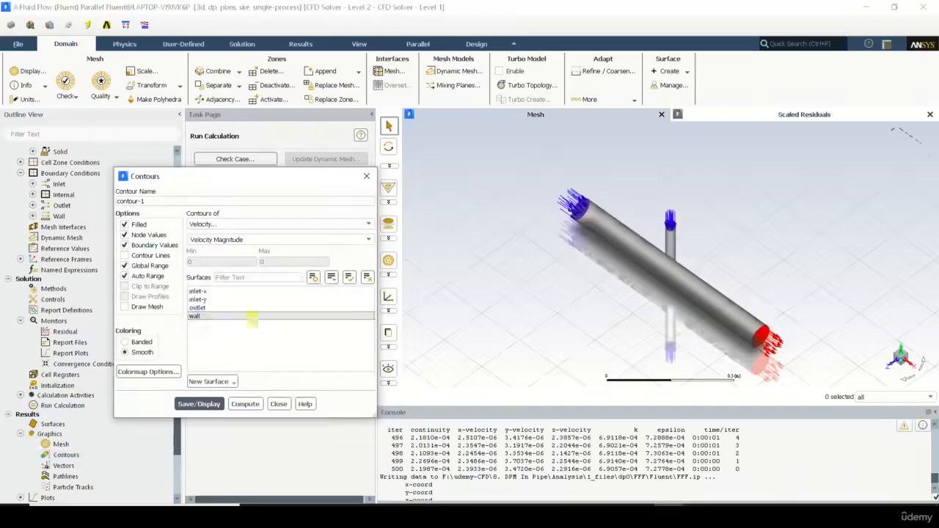
# Step: Create a plane surface named ghkg for the contour, using the XY Plane method at Z = 0 m
pyautogui.click(212, 381)
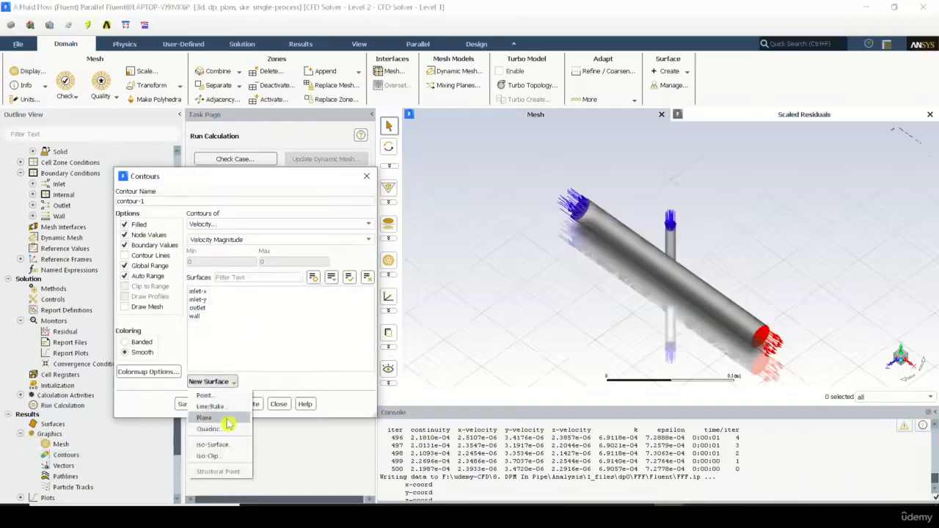
pyautogui.click(224, 418)
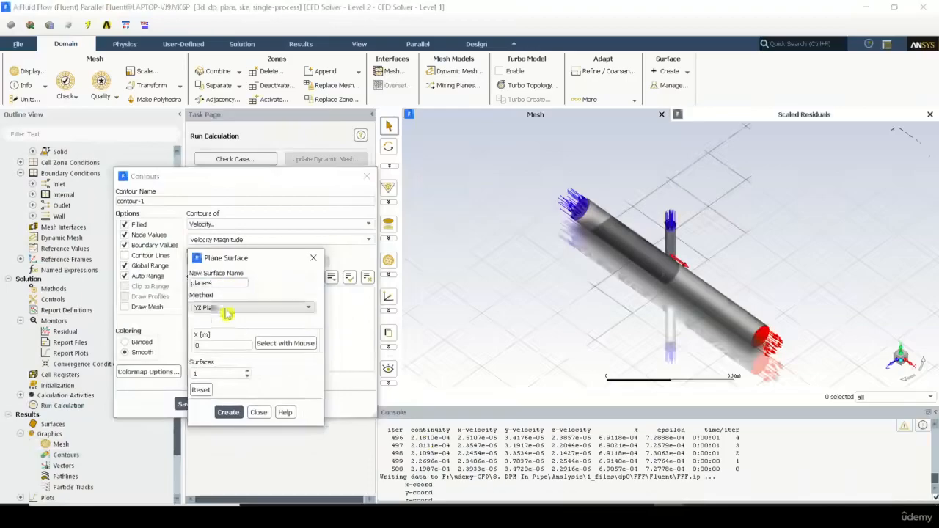
pyautogui.moveTo(226, 283); pyautogui.dragTo(129, 276)
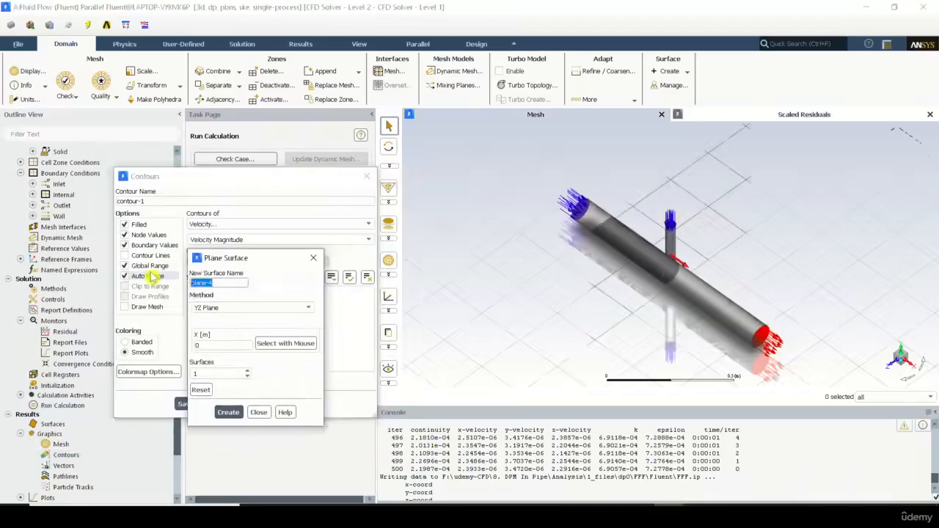
pyautogui.write('ghkg')
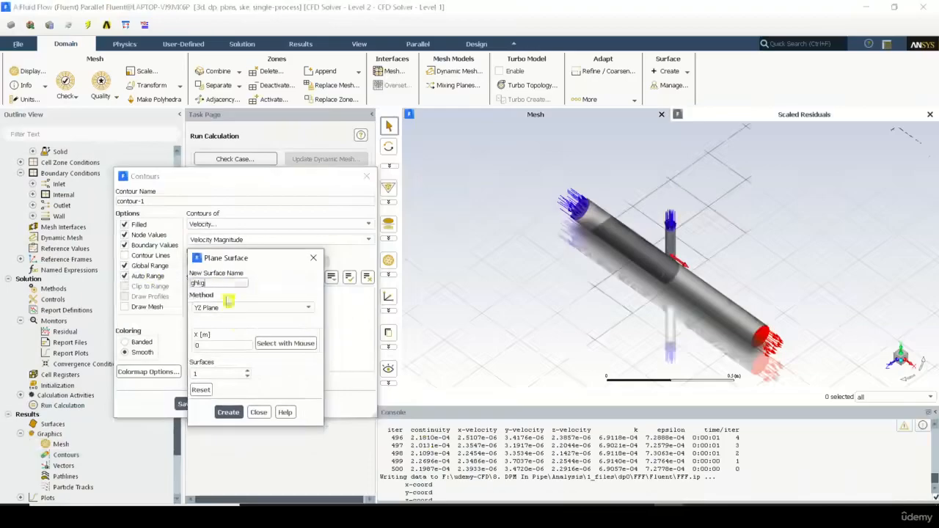
pyautogui.click(261, 308)
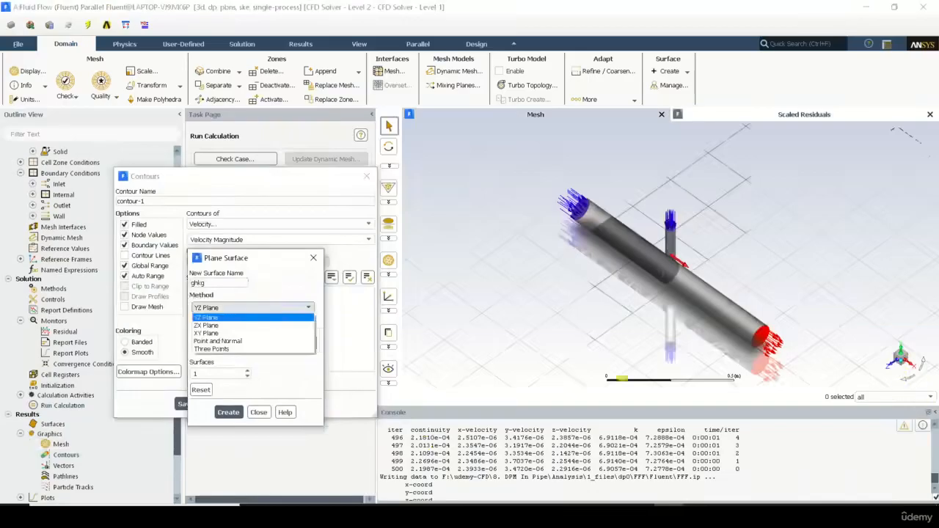
pyautogui.click(241, 333)
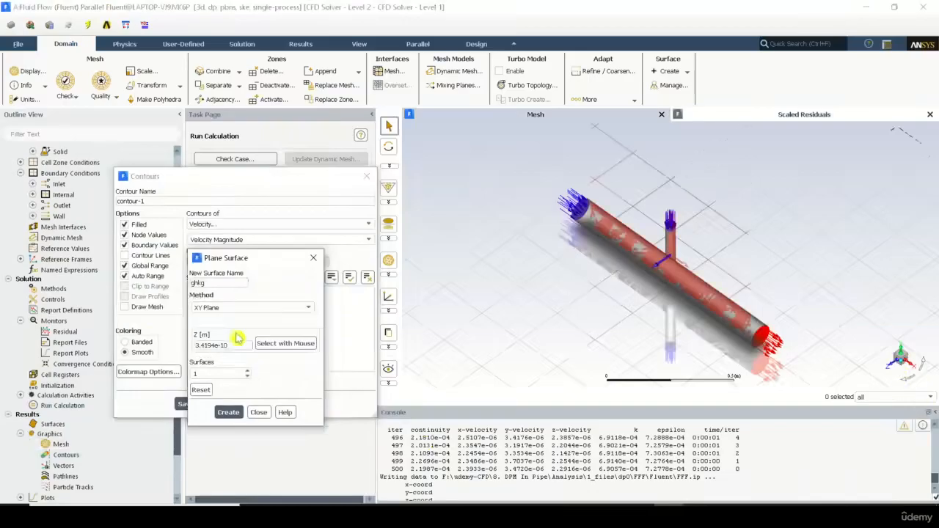
pyautogui.doubleClick(235, 344)
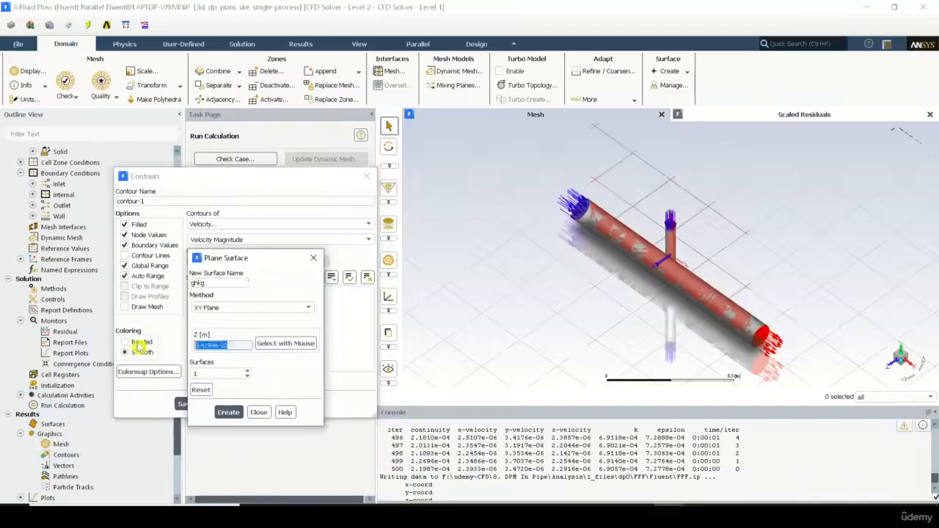
pyautogui.write('0')
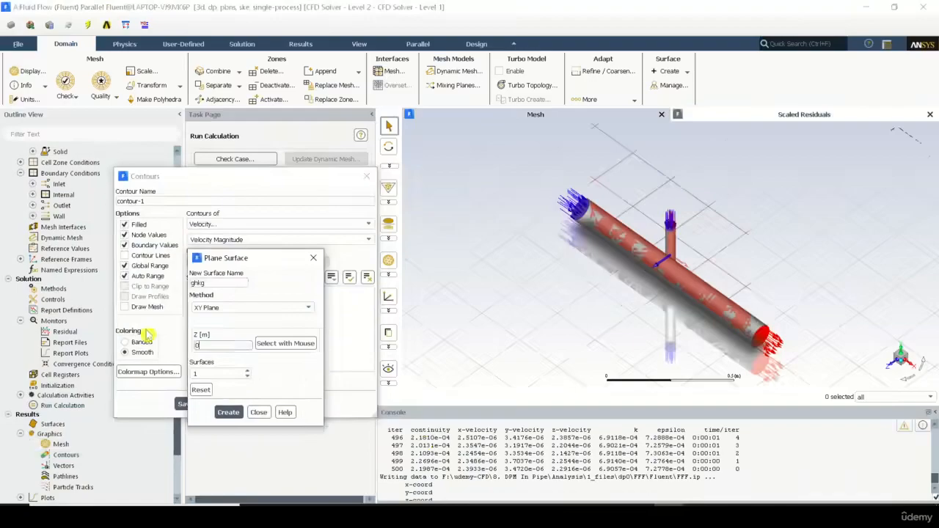
pyautogui.click(229, 412)
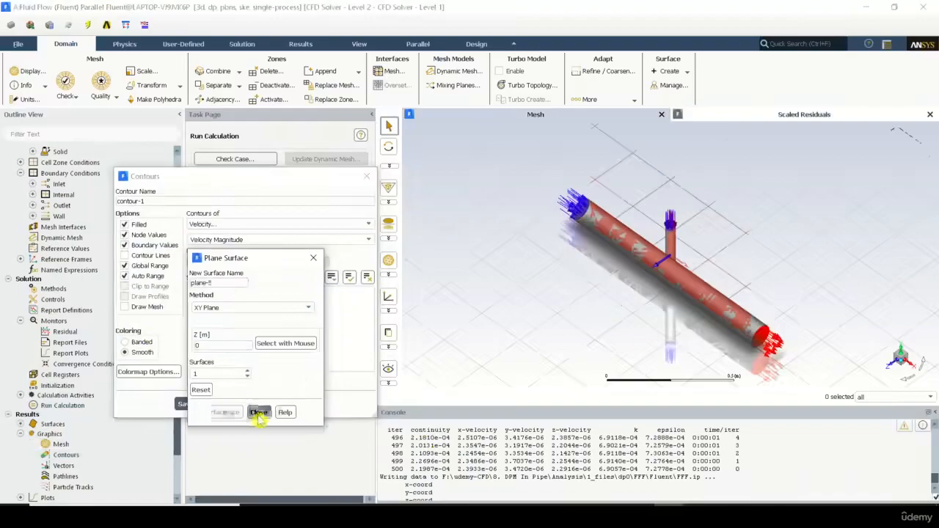
pyautogui.click(258, 413)
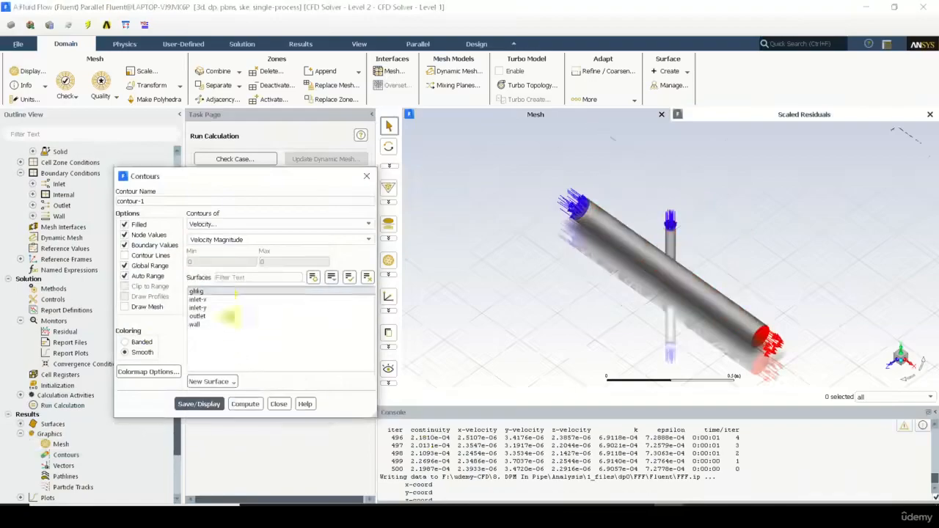
# Step: Compute and display the velocity magnitude contour on the ghkg plane, viewed face-on to the XY plane
pyautogui.click(245, 405)
pyautogui.click(204, 405)
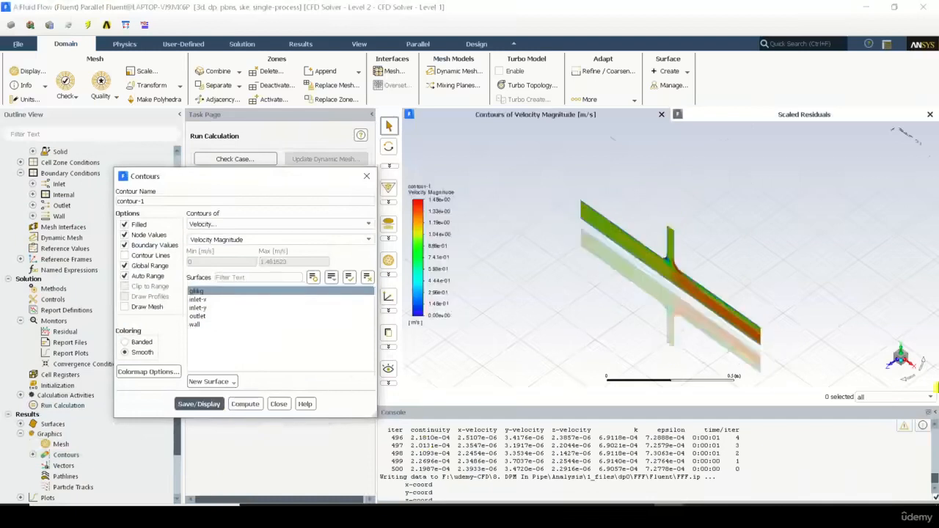
pyautogui.click(887, 371)
# Step: Examine the velocity distribution in the main pipe, the branch inlet and their junction, and close the contour settings
pyautogui.scroll(3, 663, 279)
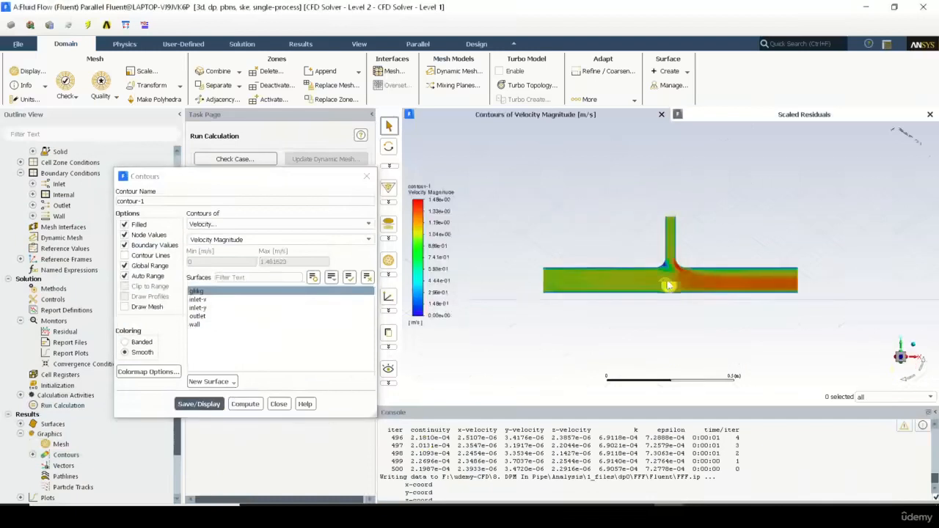
pyautogui.scroll(-2, 662, 279)
pyautogui.scroll(4, 662, 278)
pyautogui.scroll(2, 699, 270)
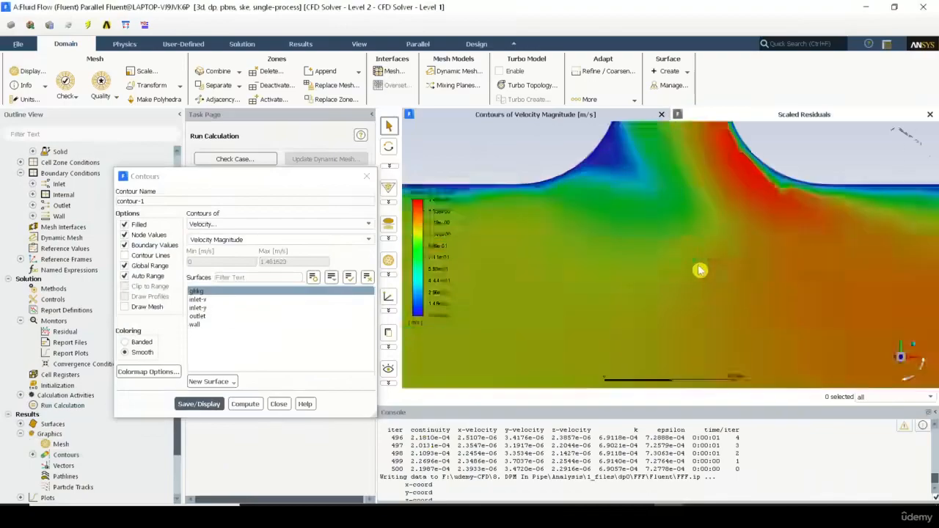
pyautogui.scroll(-6, 699, 269)
pyautogui.scroll(2, 699, 270)
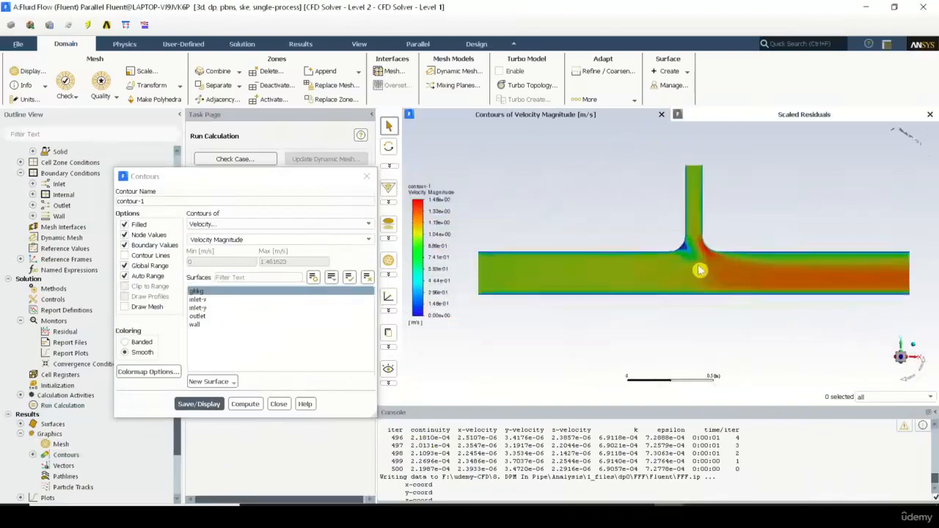
pyautogui.scroll(1, 699, 270)
pyautogui.scroll(-1, 699, 270)
pyautogui.scroll(-2, 699, 270)
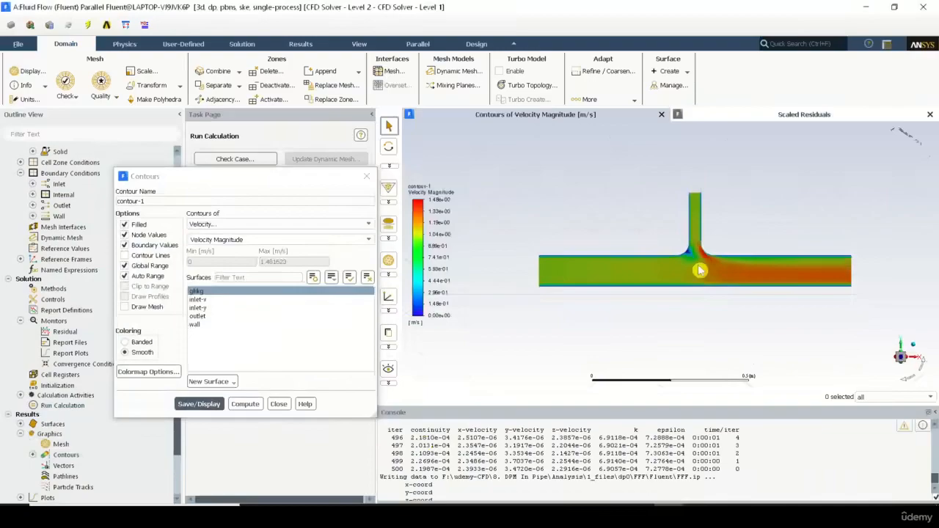
pyautogui.scroll(5, 605, 246)
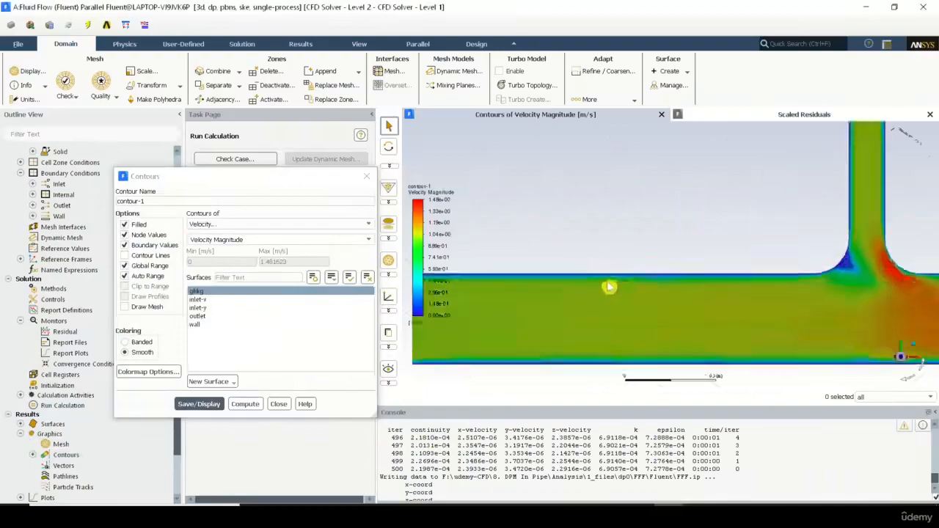
pyautogui.scroll(-3, 725, 297)
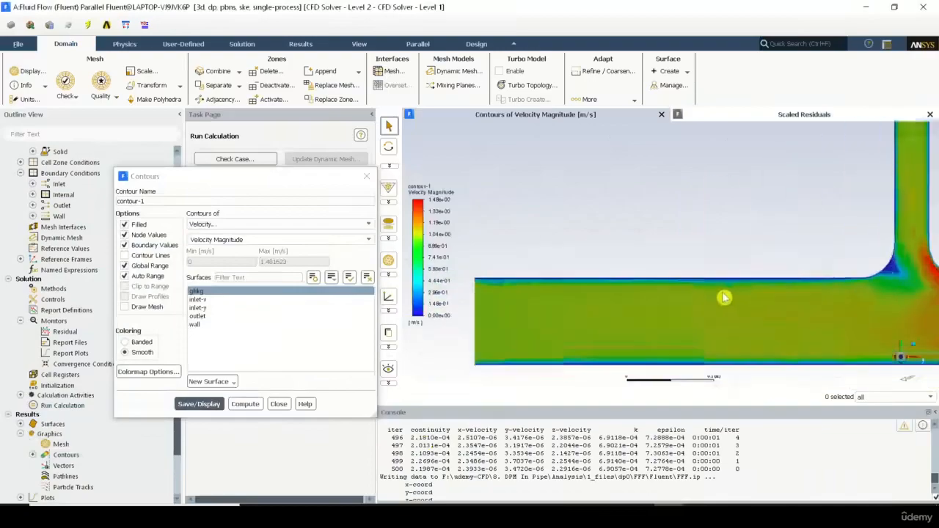
pyautogui.scroll(-2, 724, 301)
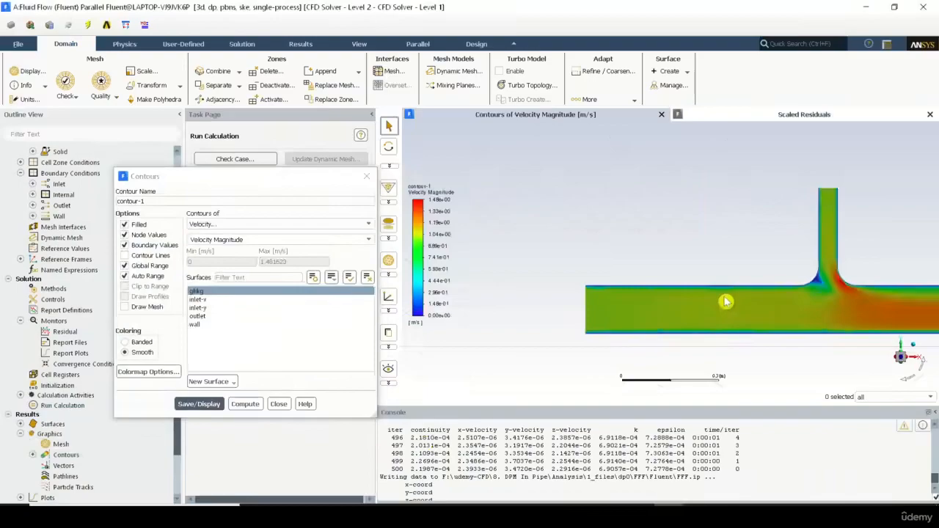
pyautogui.scroll(-4, 828, 289)
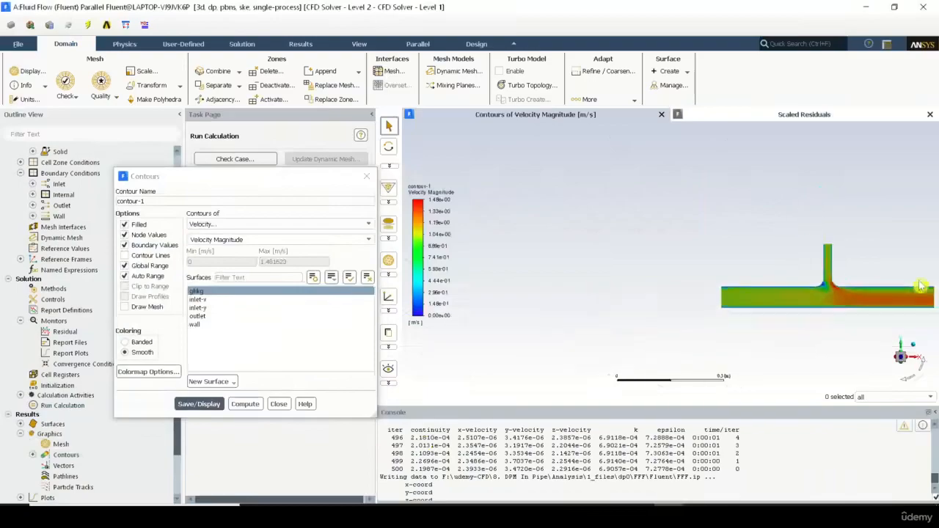
pyautogui.scroll(4, 922, 286)
pyautogui.scroll(-3, 932, 293)
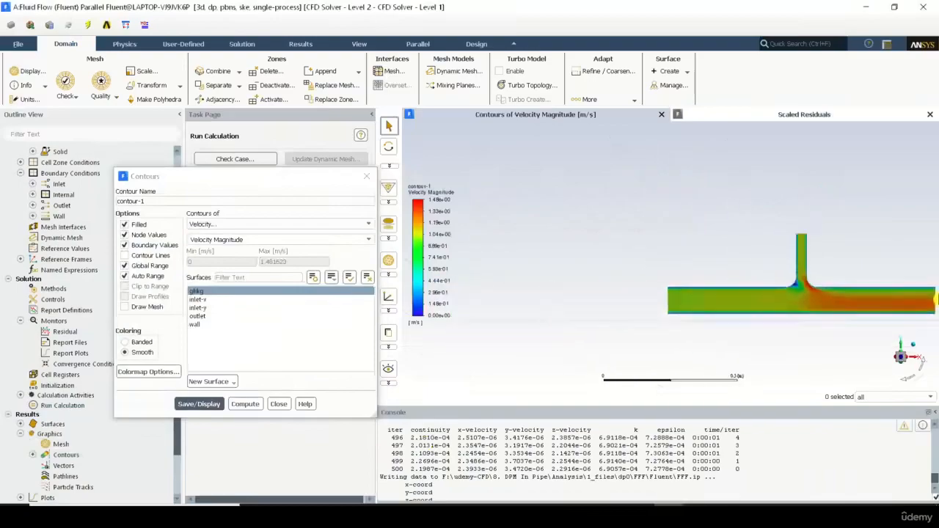
pyautogui.scroll(-1, 936, 297)
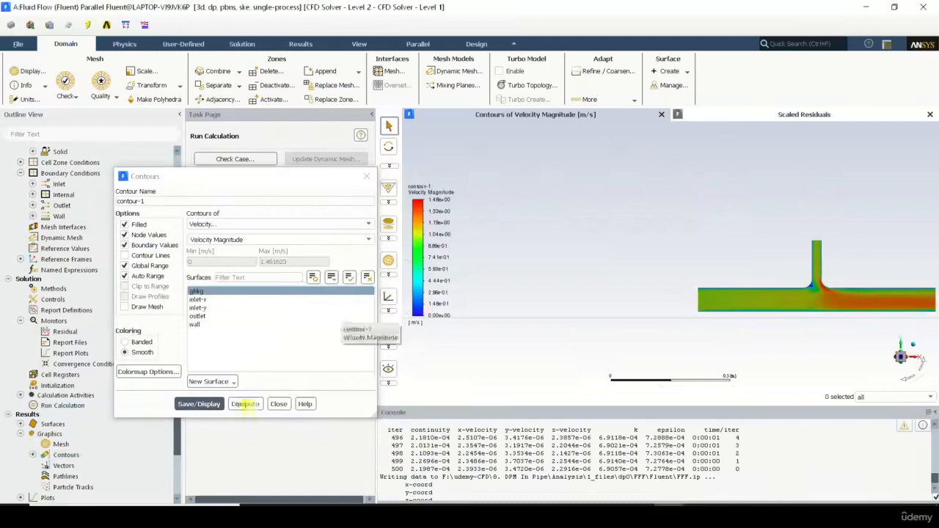
pyautogui.click(278, 404)
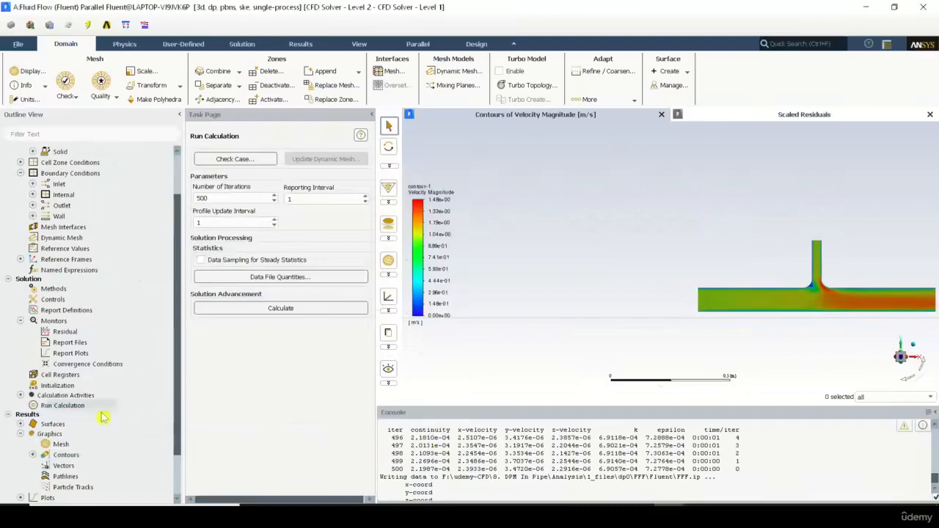
pyautogui.scroll(5, 766, 294)
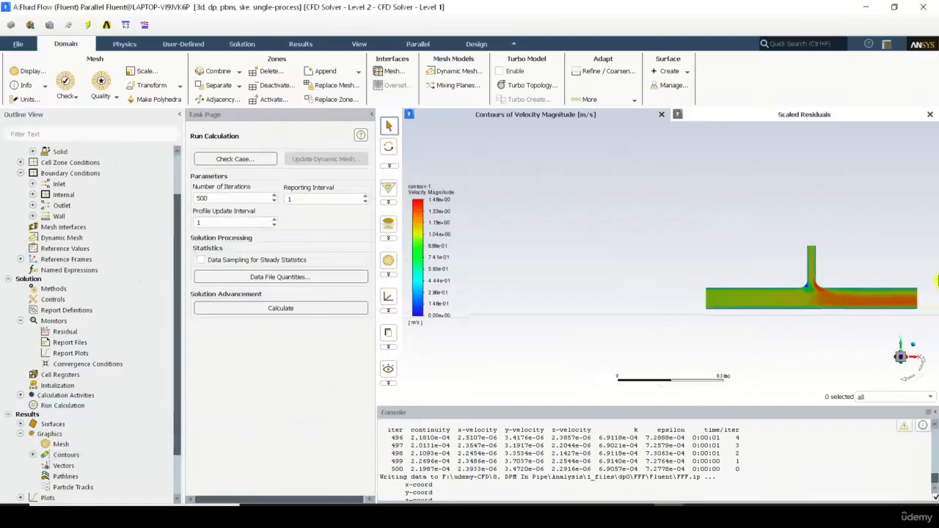
pyautogui.scroll(-5, 498, 275)
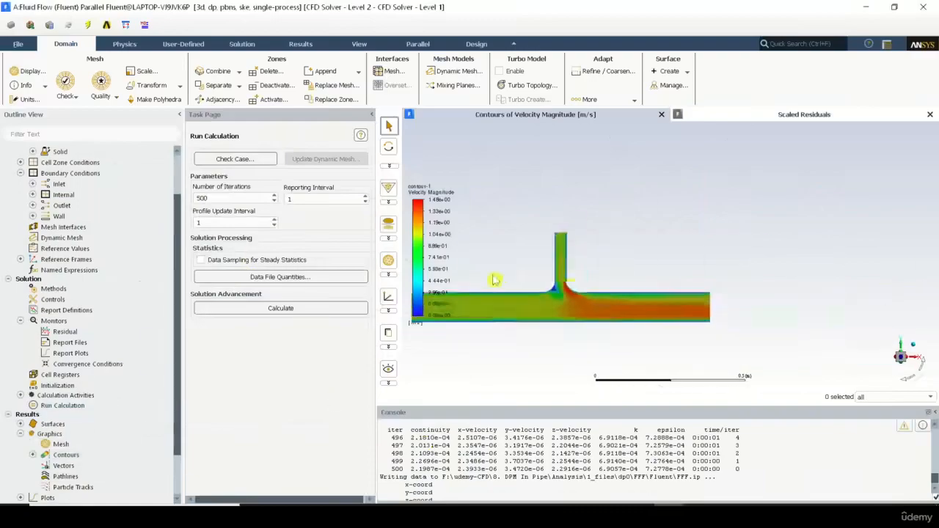
# Step: Examine the velocity magnitude contour around the branch junction and along the whole pipe
pyautogui.scroll(3, 502, 273)
pyautogui.scroll(-4, 501, 273)
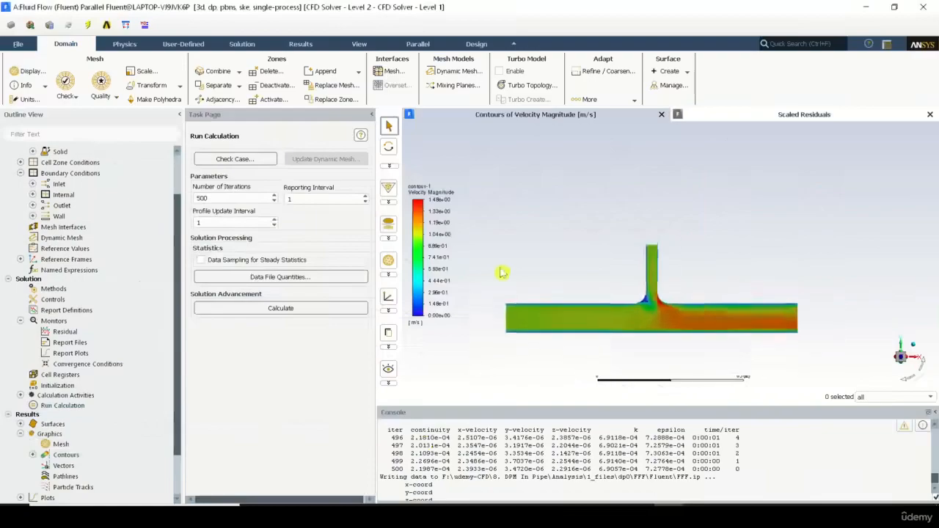
pyautogui.scroll(4, 502, 273)
pyautogui.scroll(-3, 502, 272)
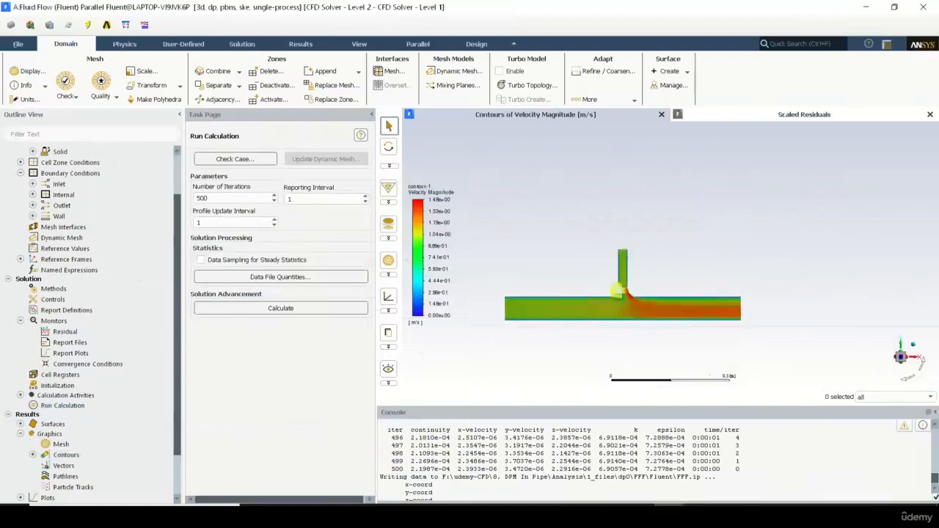
pyautogui.scroll(6, 651, 300)
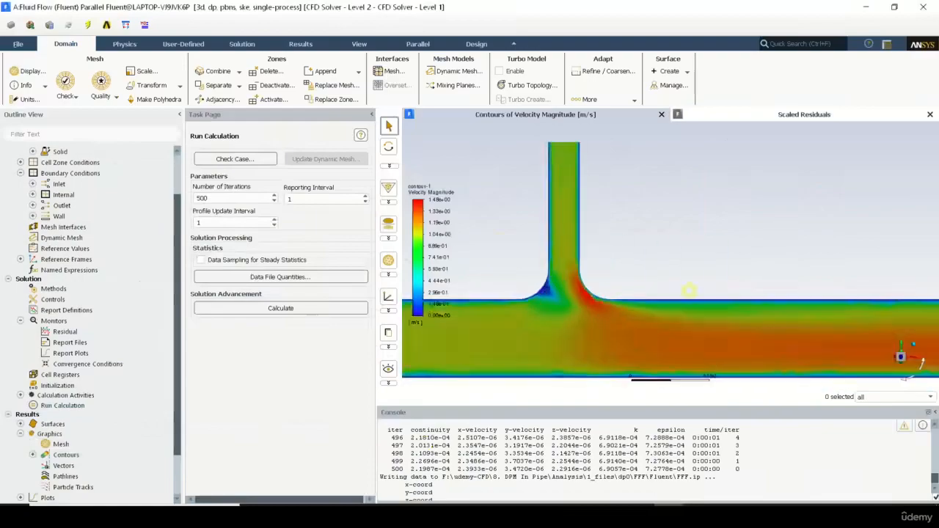
pyautogui.scroll(-2, 582, 301)
pyautogui.scroll(-4, 581, 301)
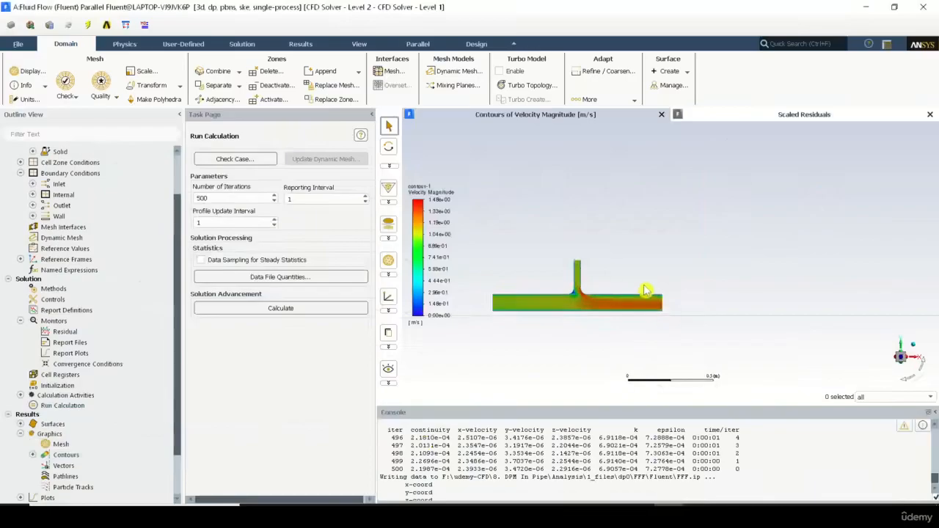
pyautogui.scroll(-1, 645, 290)
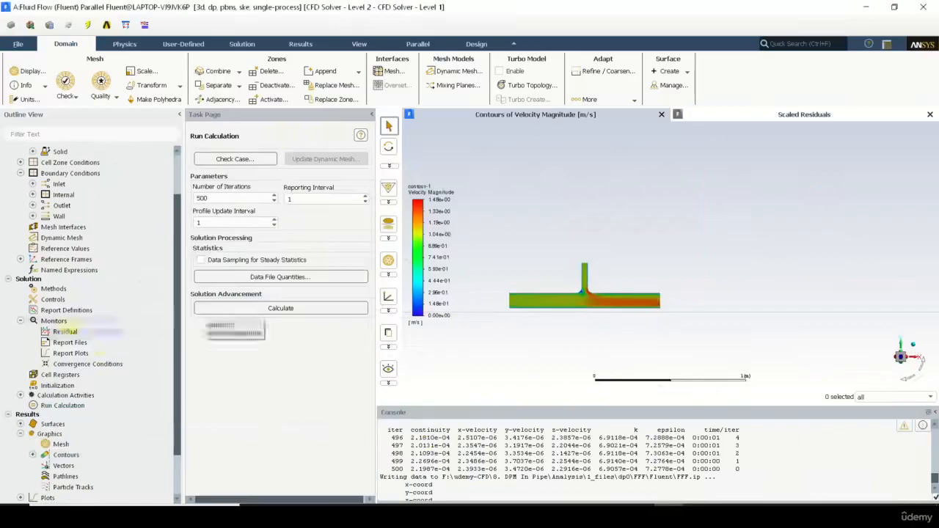
pyautogui.scroll(2, 77, 308)
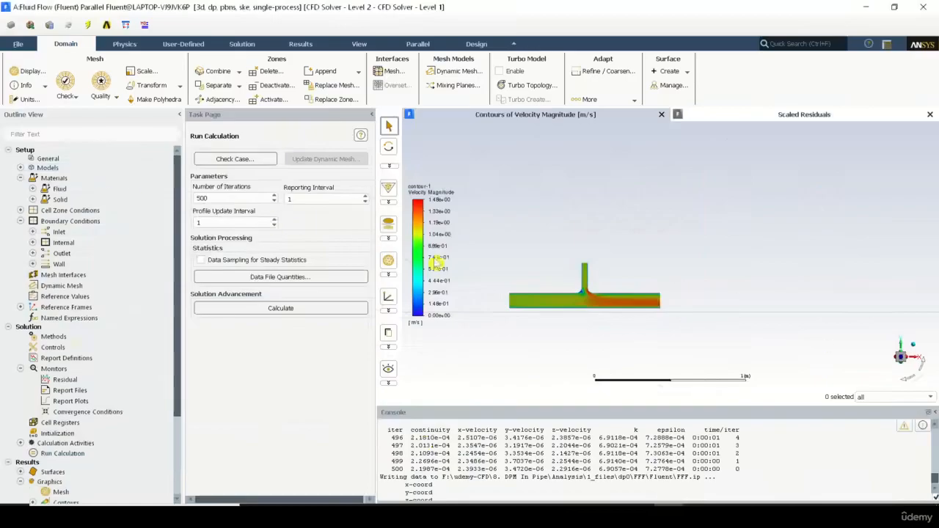
# Step: Examine the velocity contour from the main inlet through the junction to the outlet, and tilt the plane into a perspective view
pyautogui.scroll(1, 572, 301)
pyautogui.scroll(1, 541, 307)
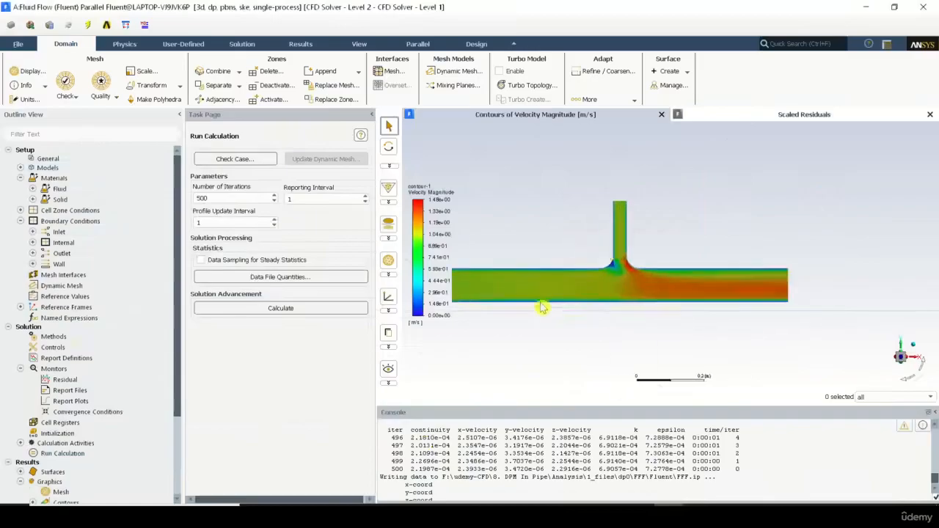
pyautogui.scroll(1, 608, 252)
pyautogui.scroll(-1, 607, 254)
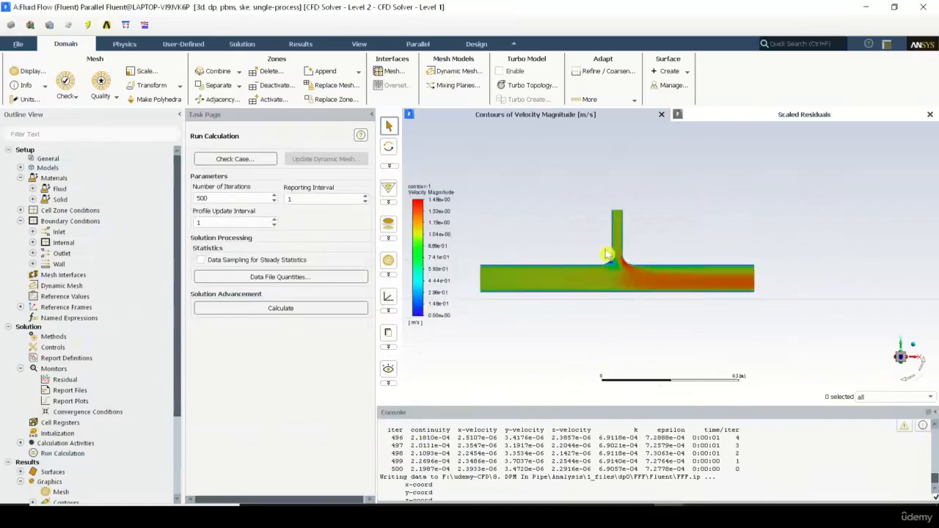
pyautogui.scroll(1, 607, 255)
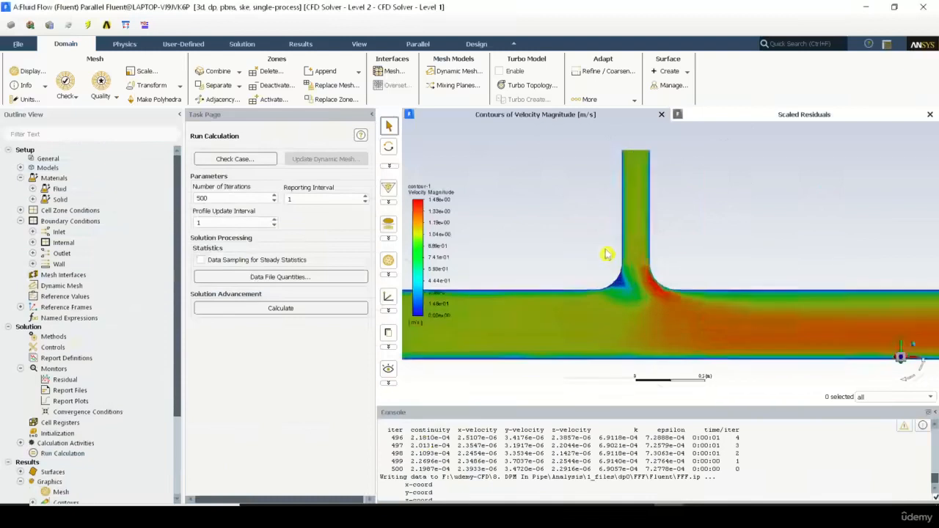
pyautogui.scroll(-1, 607, 255)
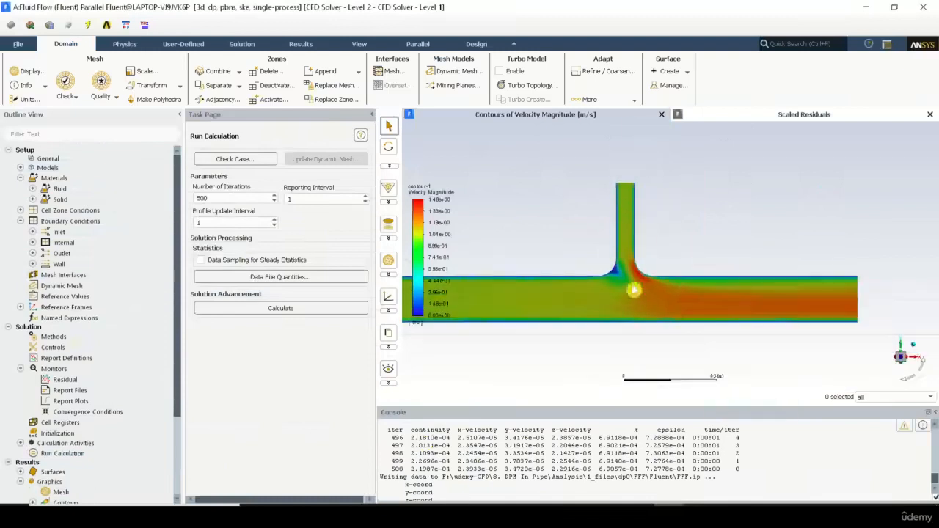
pyautogui.scroll(2, 677, 300)
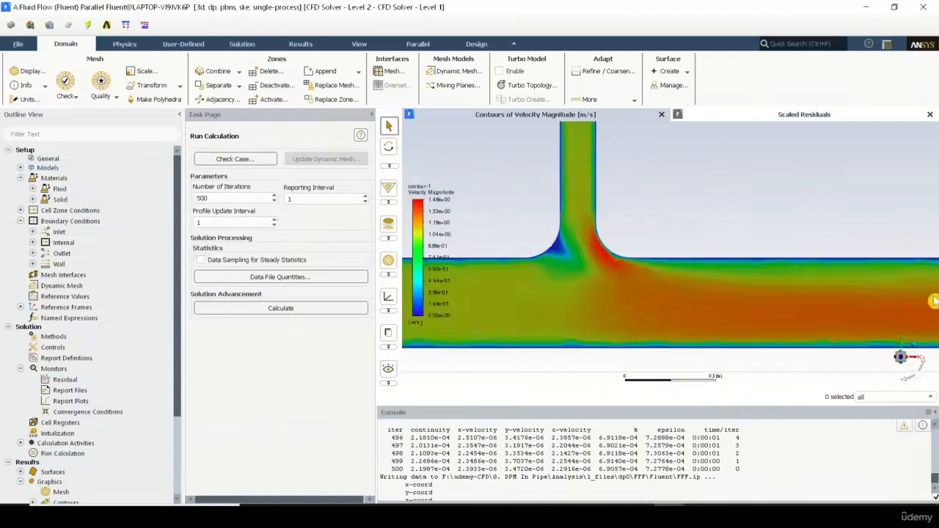
pyautogui.scroll(-1, 741, 306)
pyautogui.scroll(-1, 741, 306)
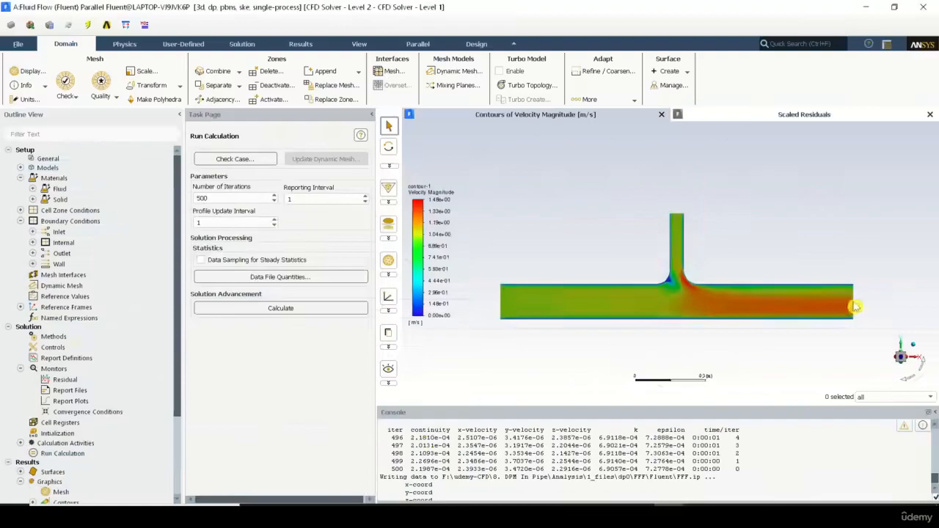
pyautogui.moveTo(855, 307); pyautogui.dragTo(695, 305)
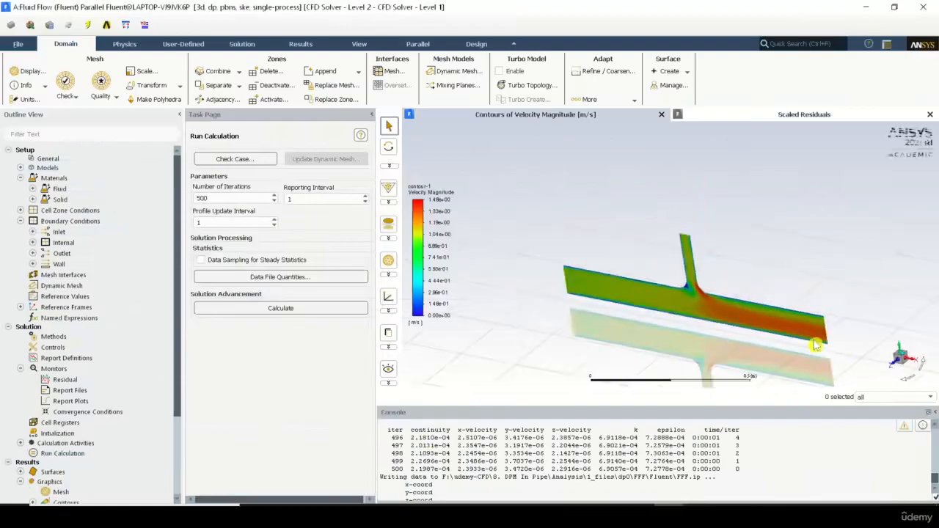
# Step: Display velocity vectors colored by velocity magnitude on the ghkg plane, and close the vector settings
pyautogui.scroll(-3, 62, 360)
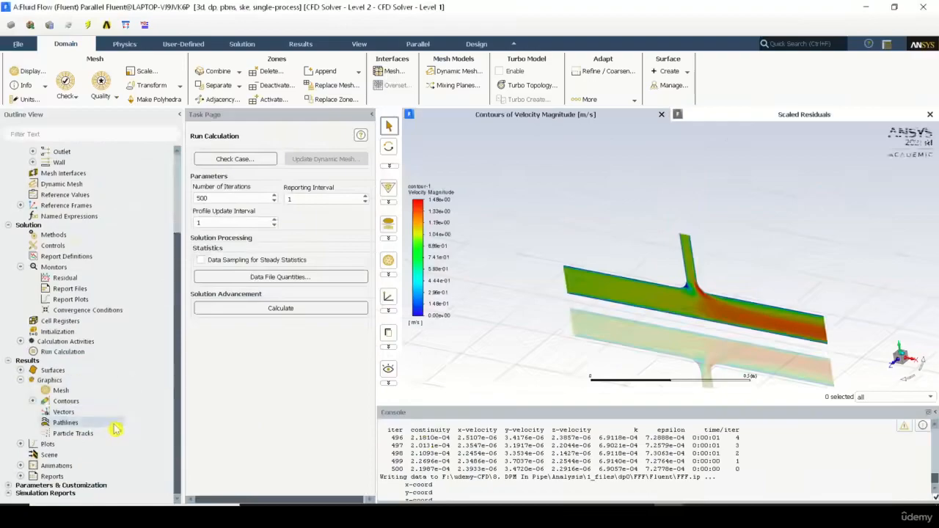
pyautogui.doubleClick(73, 412)
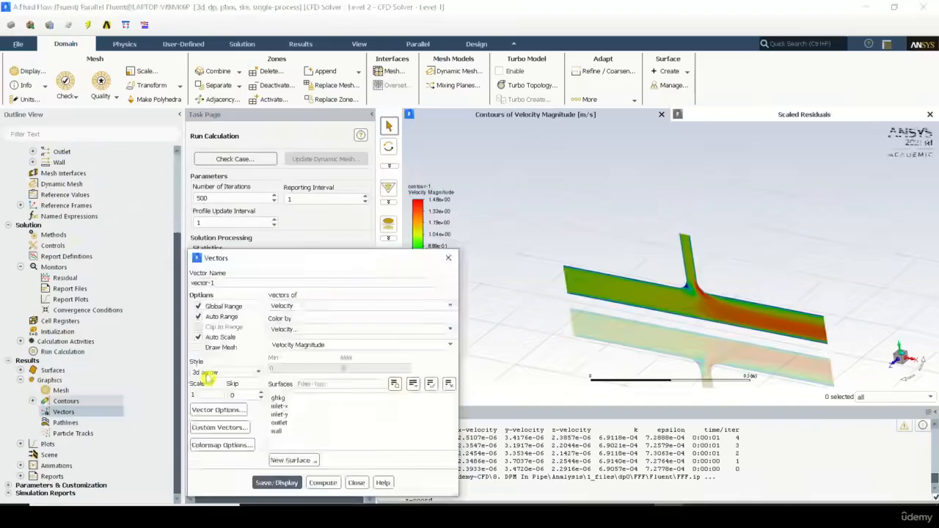
pyautogui.click(303, 401)
pyautogui.click(287, 483)
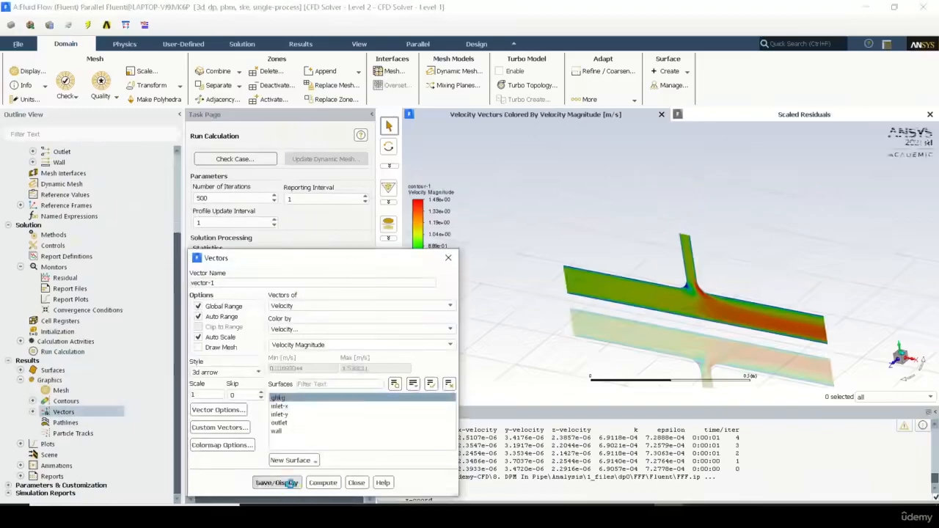
pyautogui.click(357, 482)
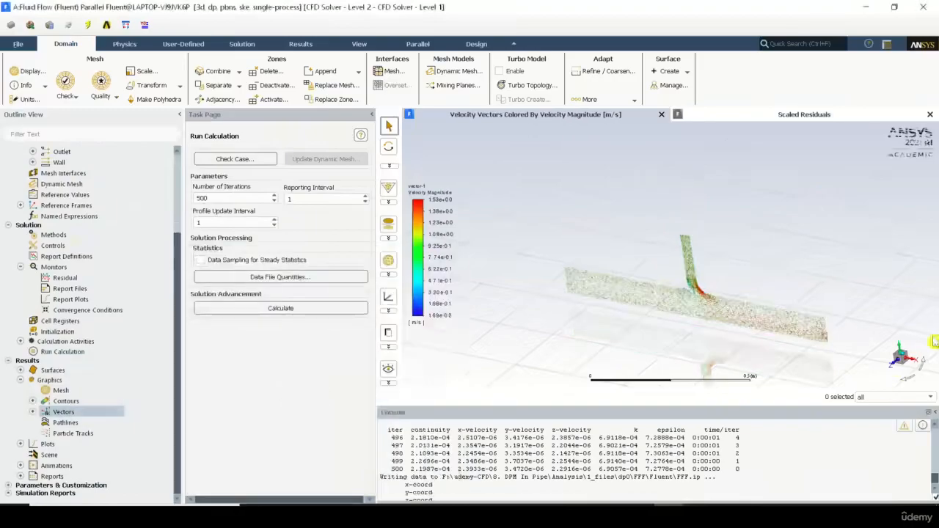
# Step: Orient the vector plot face-on to the XY plane and examine the flow directions around the branch junction
pyautogui.click(894, 365)
pyautogui.scroll(4, 690, 277)
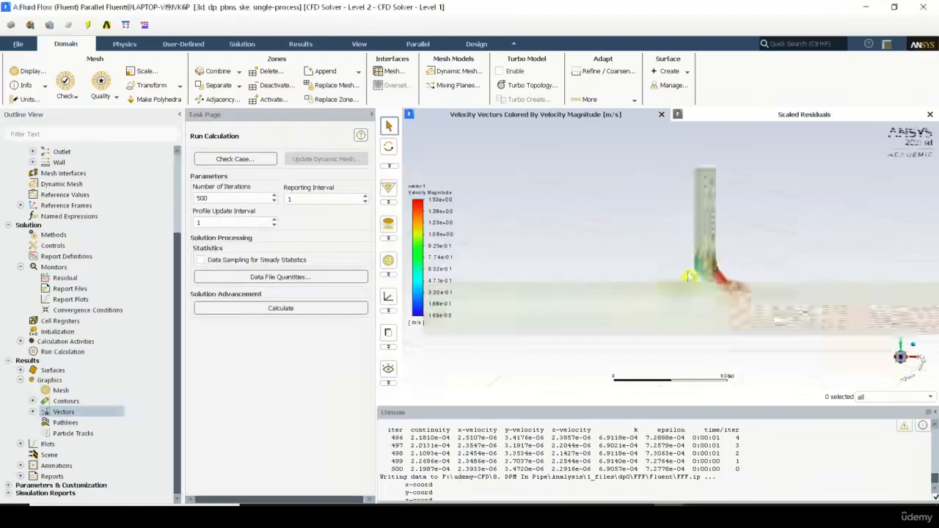
pyautogui.scroll(8, 747, 299)
pyautogui.scroll(-5, 746, 300)
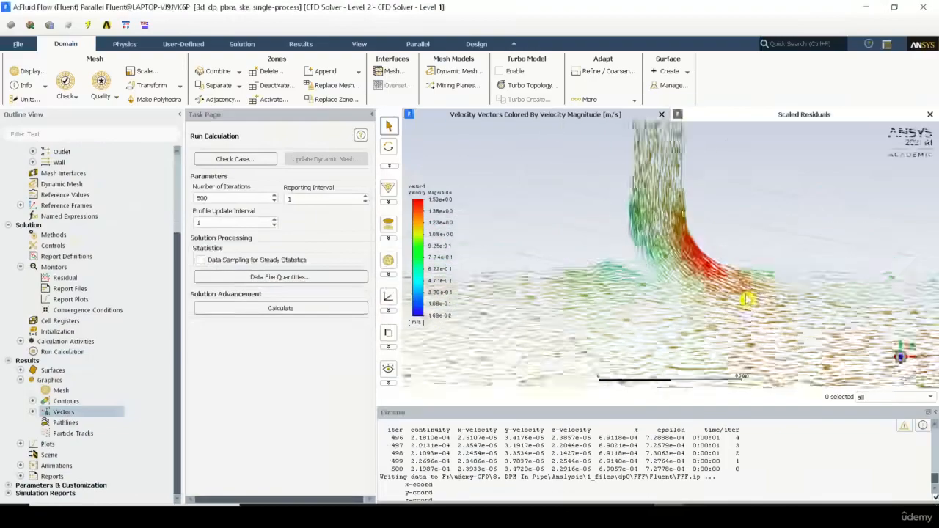
pyautogui.scroll(-2, 746, 299)
pyautogui.scroll(7, 624, 330)
pyautogui.scroll(-5, 624, 331)
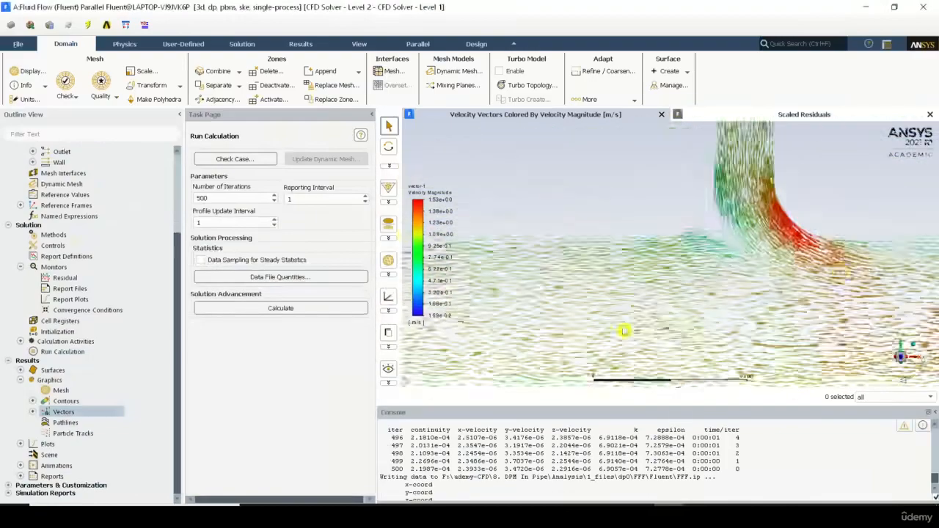
pyautogui.scroll(-3, 624, 330)
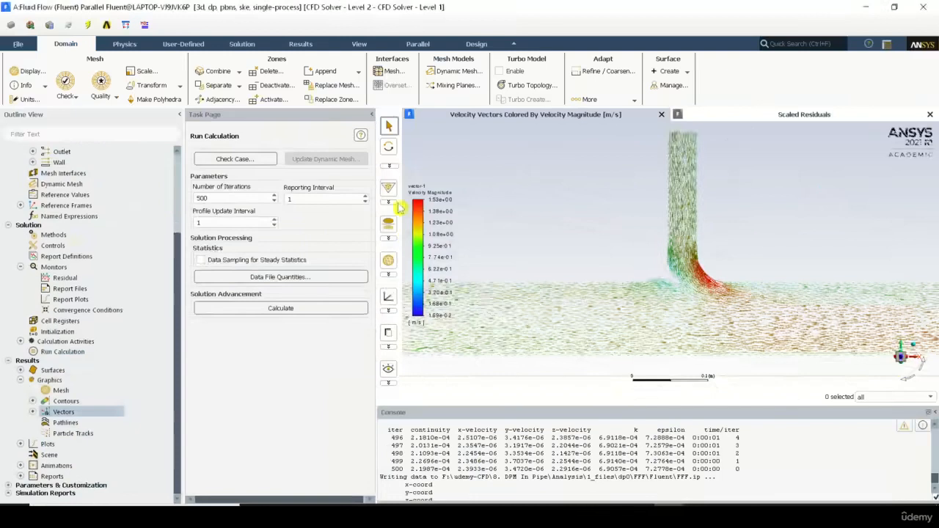
# Step: Collapse the task page to enlarge the graphics area, and examine the velocity vectors in the main pipe upstream of the junction
pyautogui.click(369, 115)
pyautogui.scroll(-2, 680, 305)
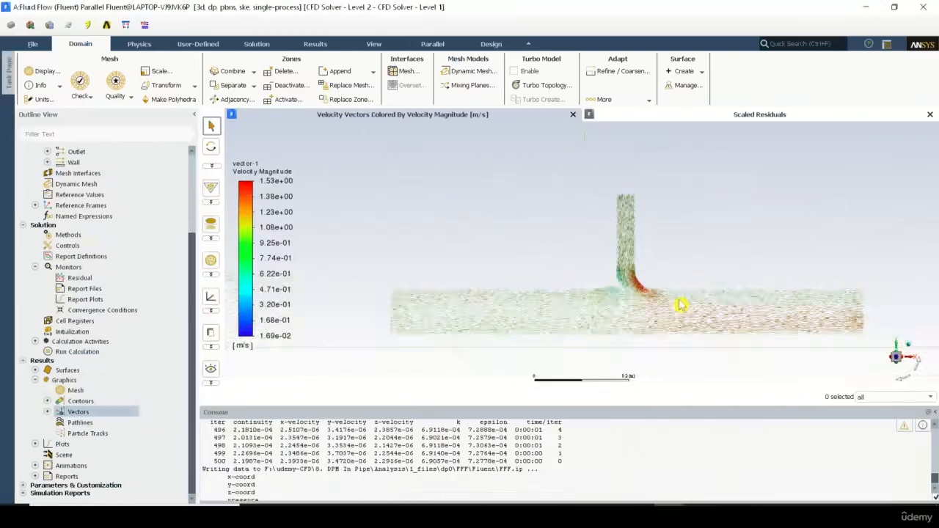
pyautogui.scroll(5, 681, 305)
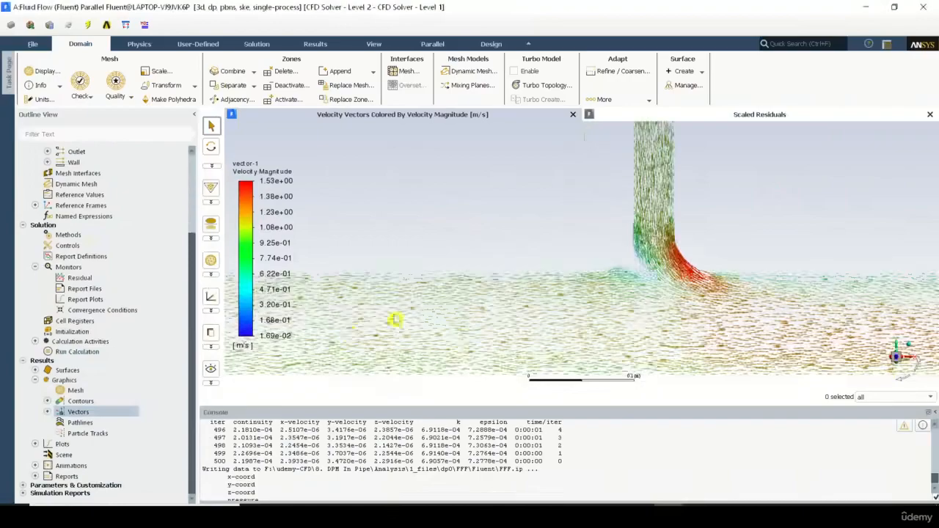
pyautogui.scroll(-3, 351, 334)
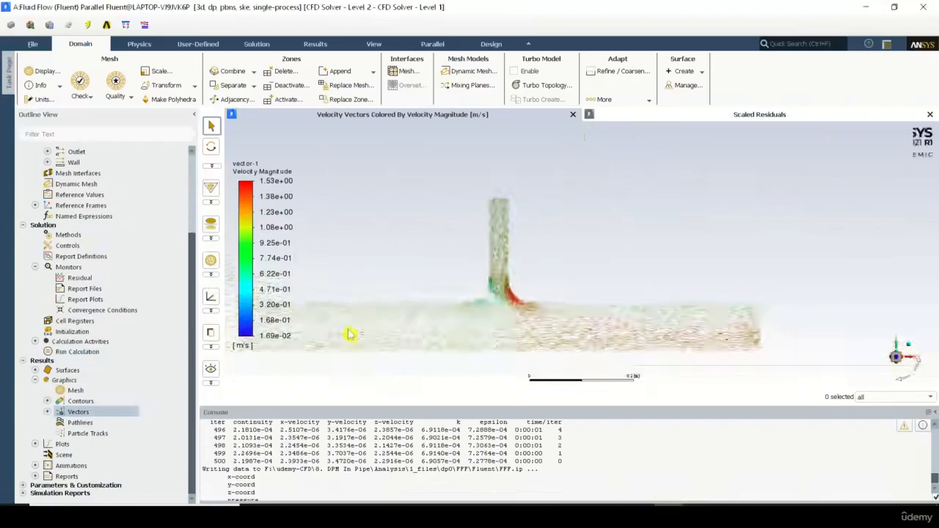
pyautogui.scroll(3, 575, 337)
pyautogui.scroll(-3, 538, 321)
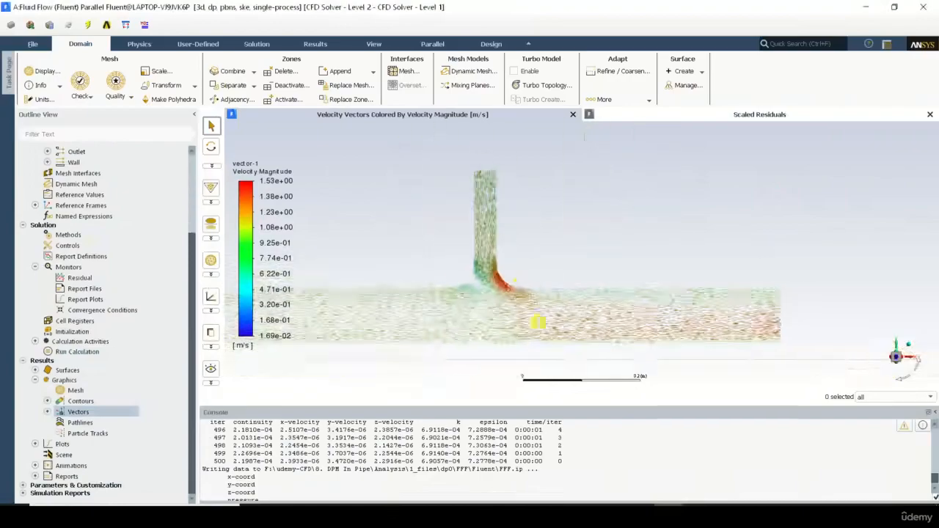
# Step: Examine the velocity vectors down the branch, through the bend into the main pipe, and on toward the outlet
pyautogui.scroll(5, 492, 242)
pyautogui.scroll(-3, 462, 154)
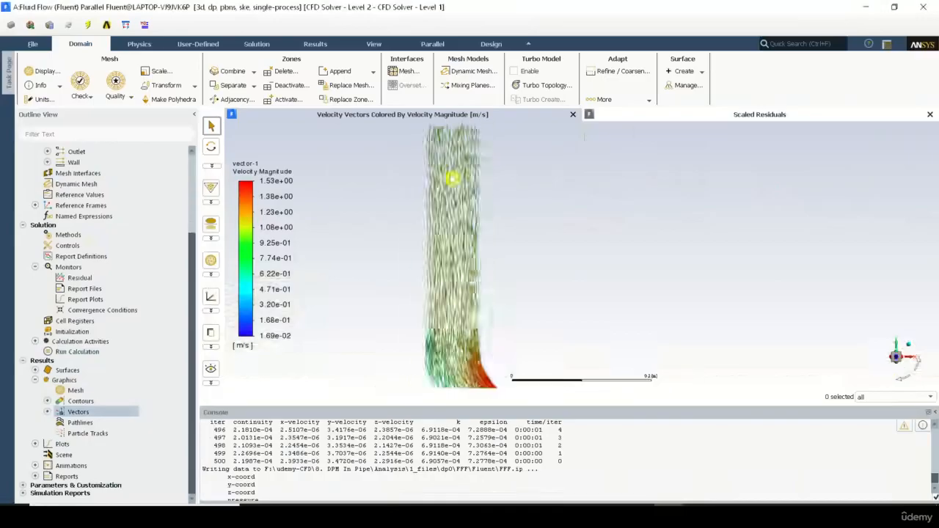
pyautogui.scroll(-3, 452, 176)
pyautogui.scroll(3, 454, 275)
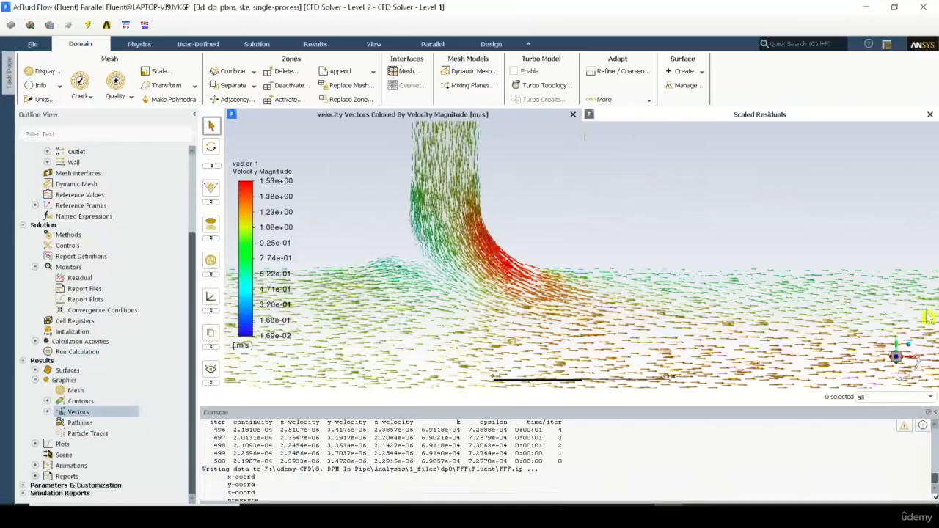
pyautogui.scroll(-4, 597, 247)
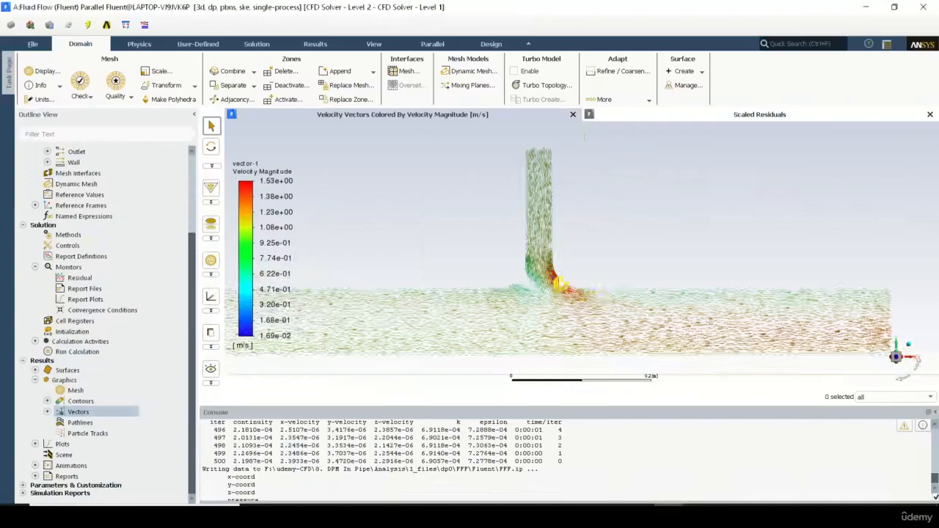
pyautogui.scroll(-3, 679, 306)
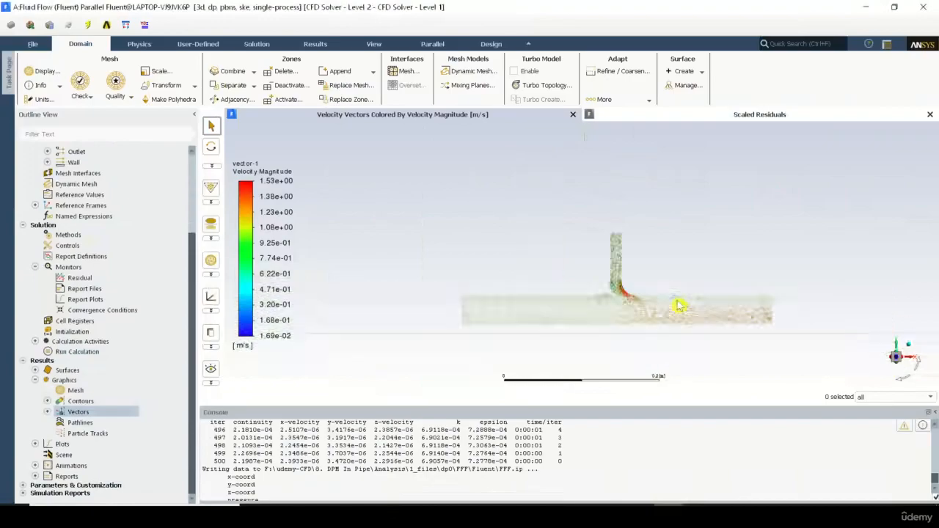
pyautogui.scroll(3, 679, 306)
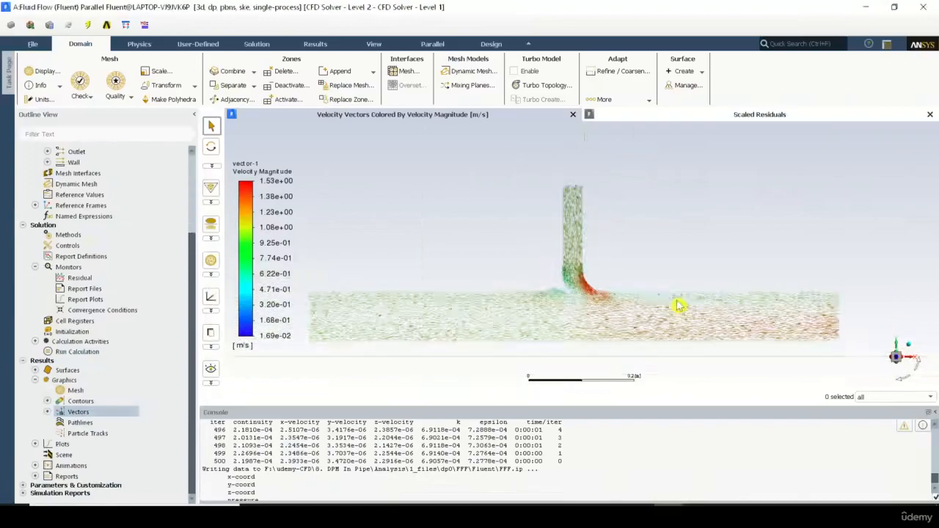
pyautogui.scroll(-2, 679, 307)
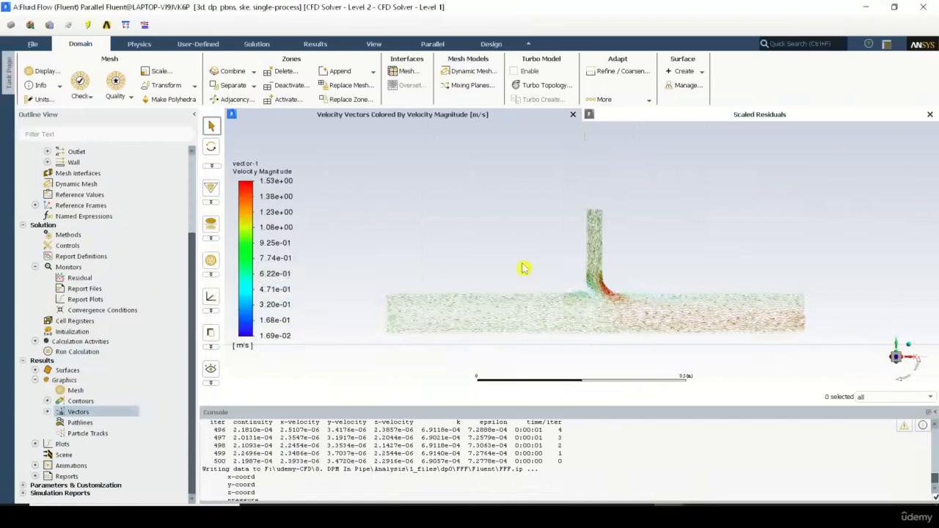
# Step: Expand the physics models in the setup tree, view the Discrete Phase model settings, and cancel them
pyautogui.scroll(3, 134, 254)
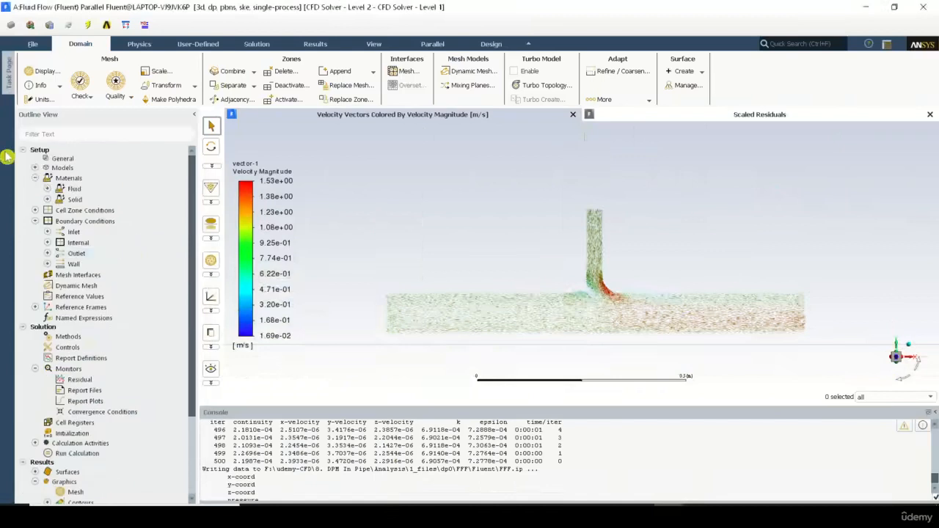
pyautogui.click(35, 169)
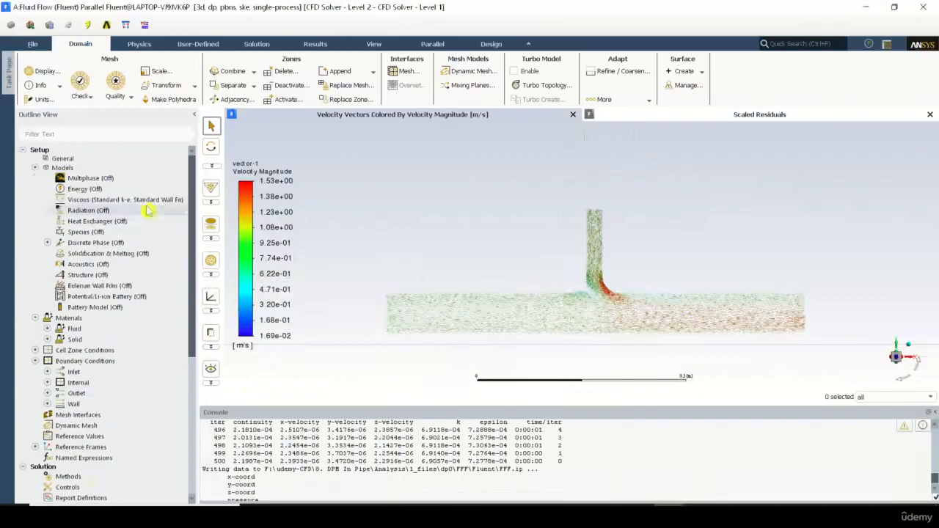
pyautogui.doubleClick(145, 244)
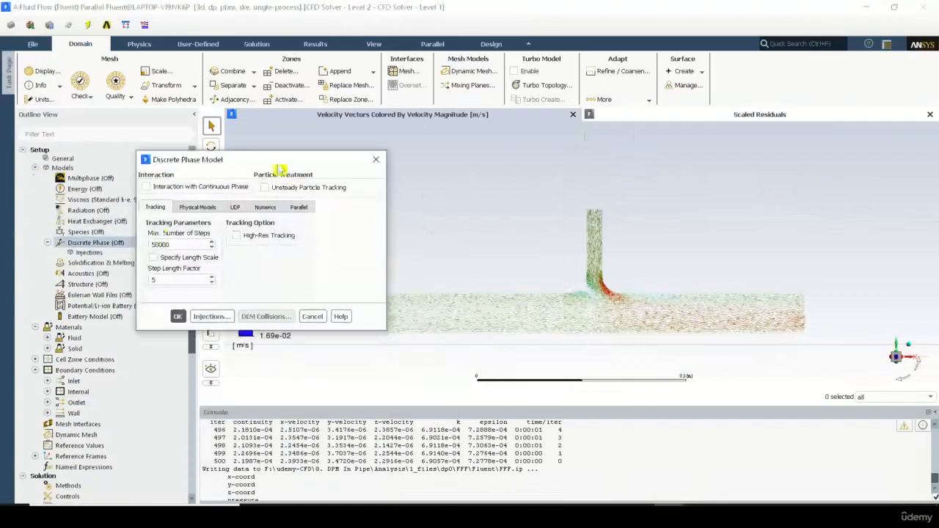
pyautogui.click(311, 317)
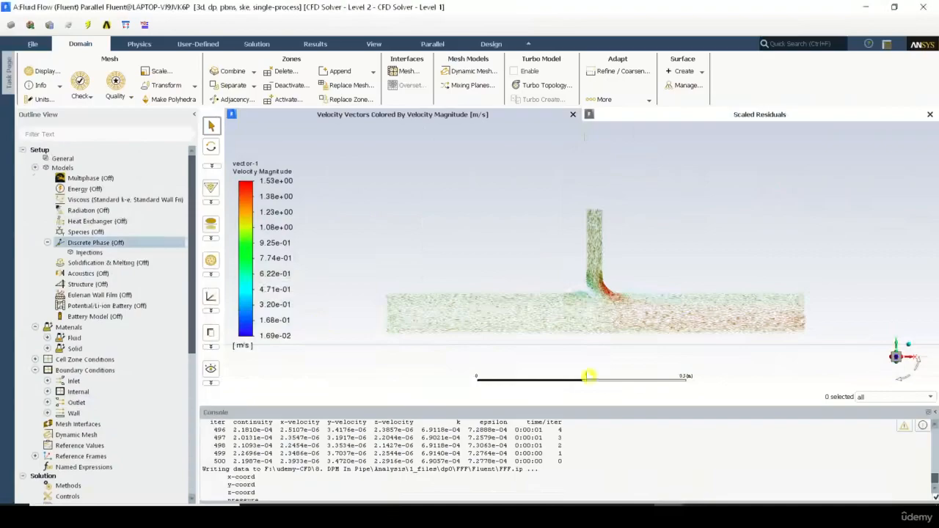